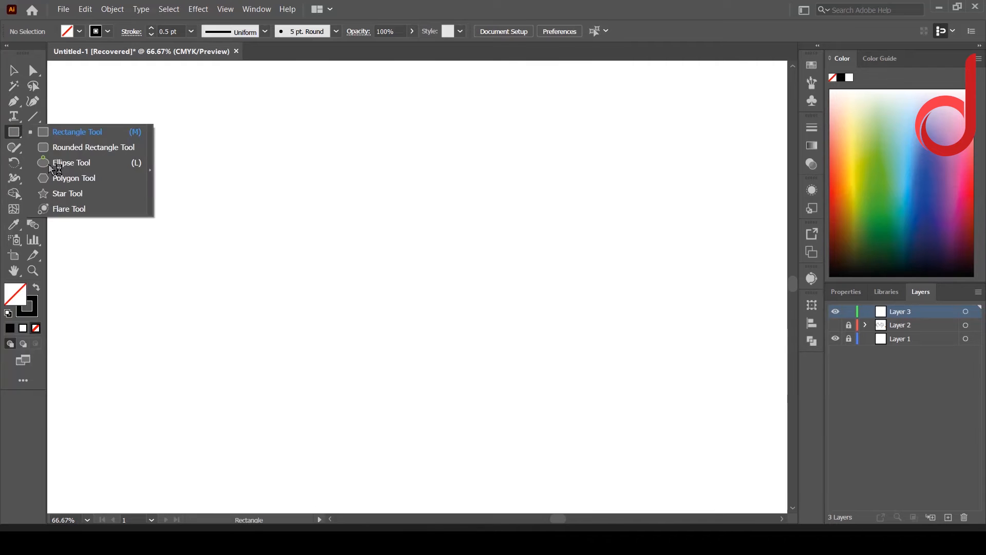
Step: Create two circles with the Ellipse tool, one 250 px and one 180 px in diameter
click(403, 288)
double_click(300, 223)
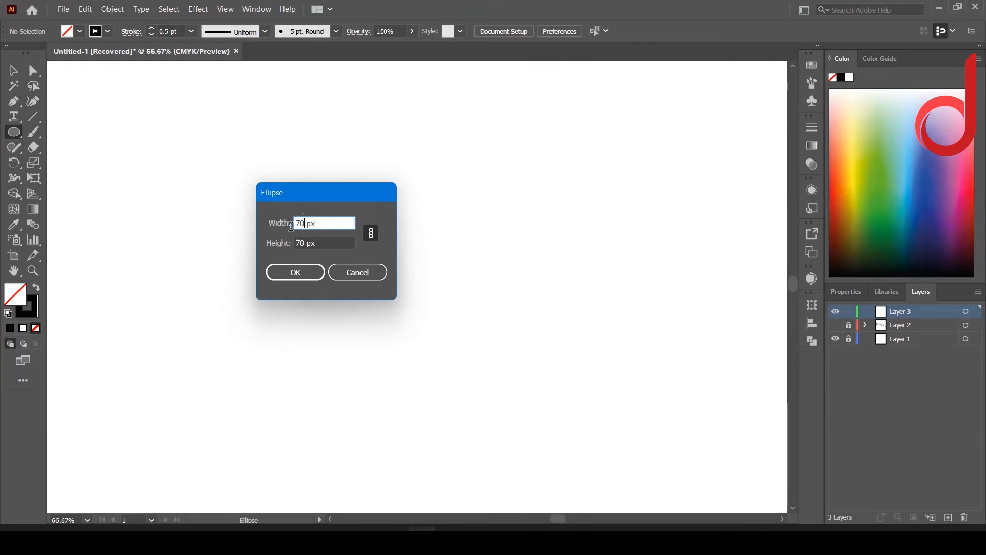
text(250)
click(292, 273)
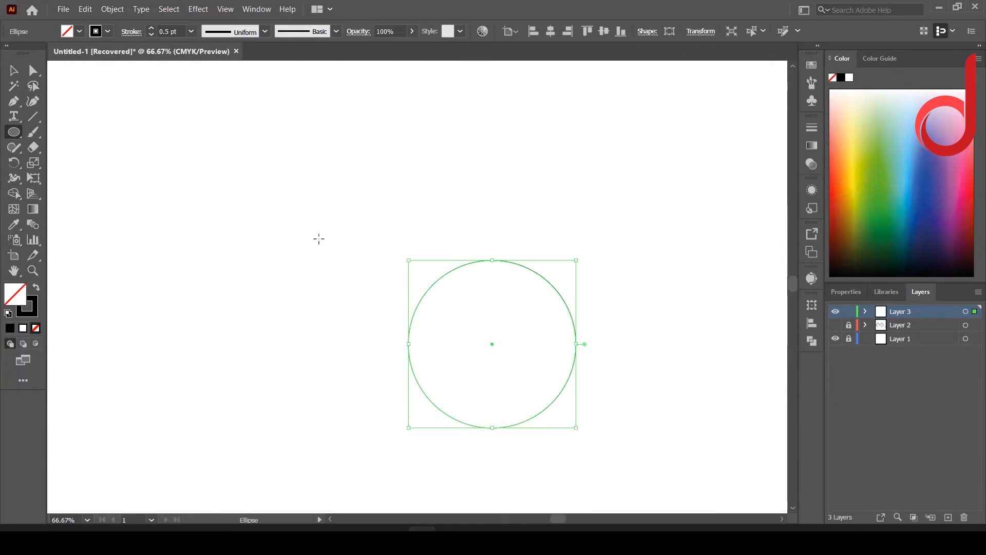
click(319, 238)
text(180)
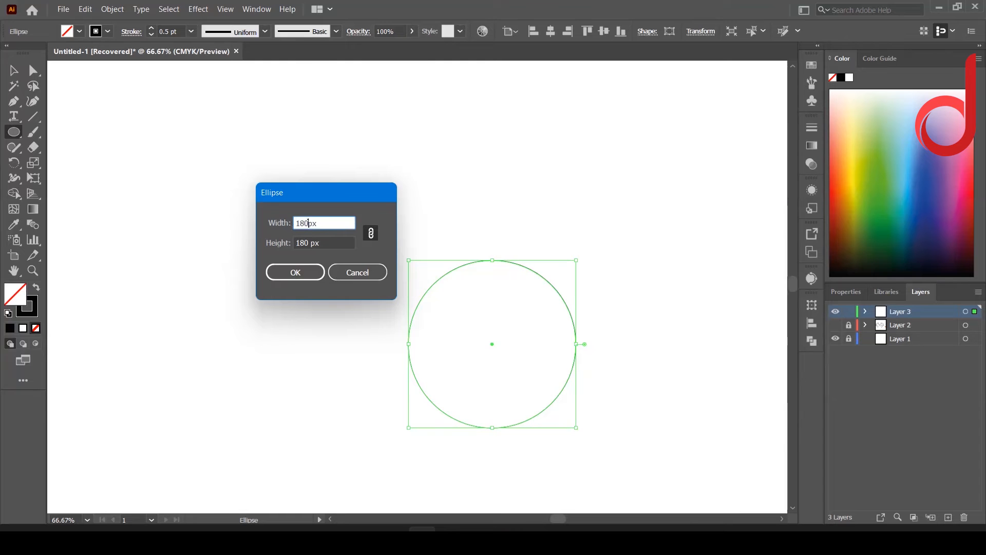
key(Return)
Step: Add two smaller circles with diameters of 140 px and 70 px
click(206, 225)
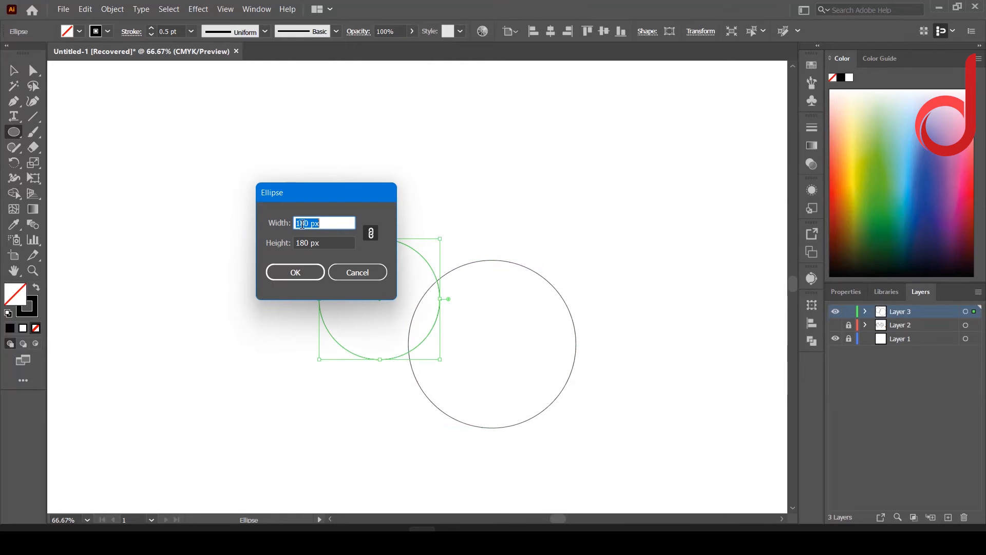
click(302, 224)
key(BackSpace)
text(4)
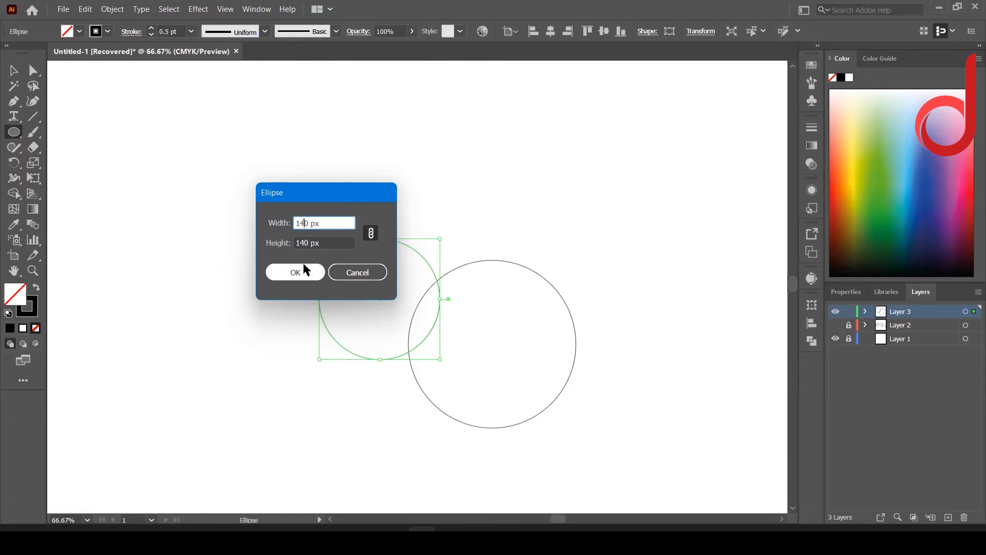
click(304, 269)
click(319, 171)
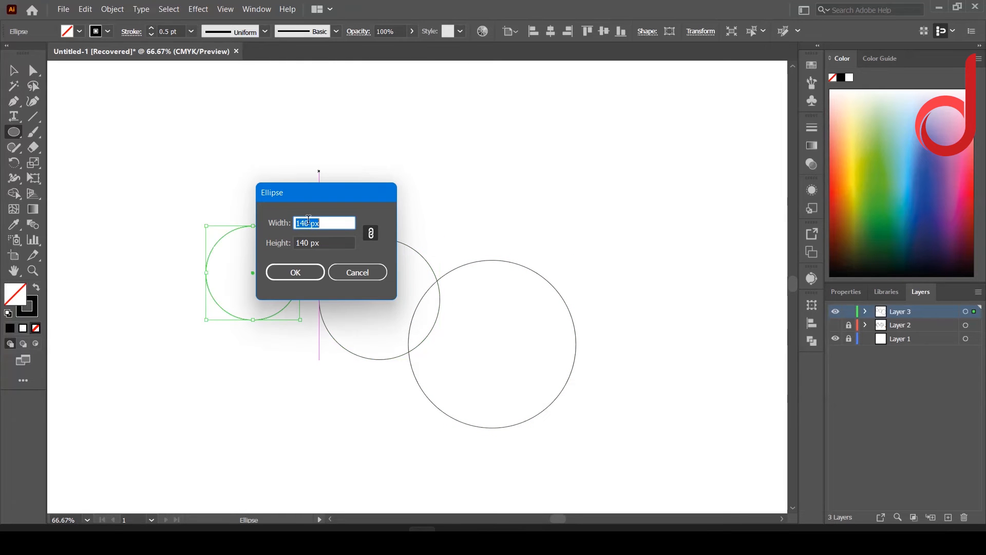
text(70)
click(297, 274)
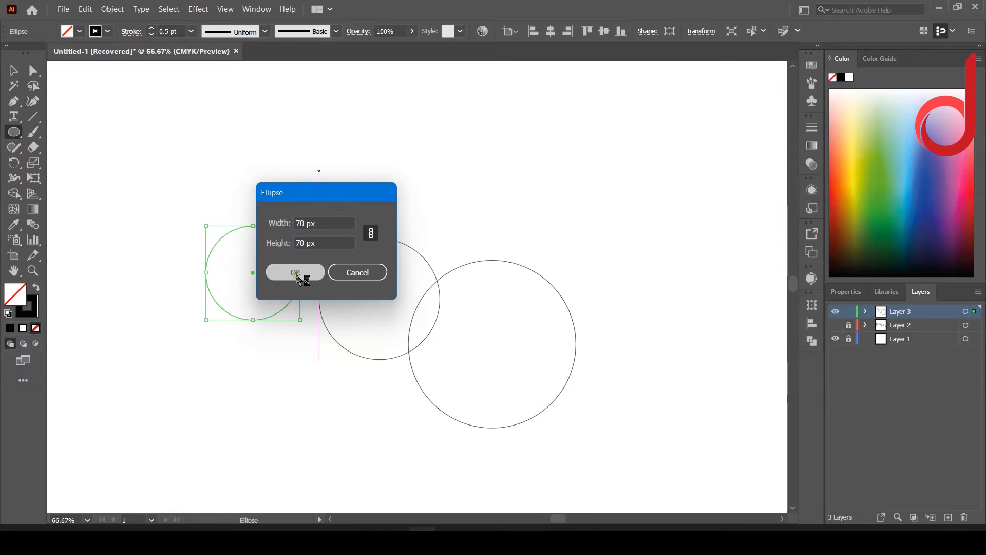
Step: Align all four circles by their horizontal and vertical centers so they are concentric, and deselect them
key(v)
drag(630, 438, 134, 131)
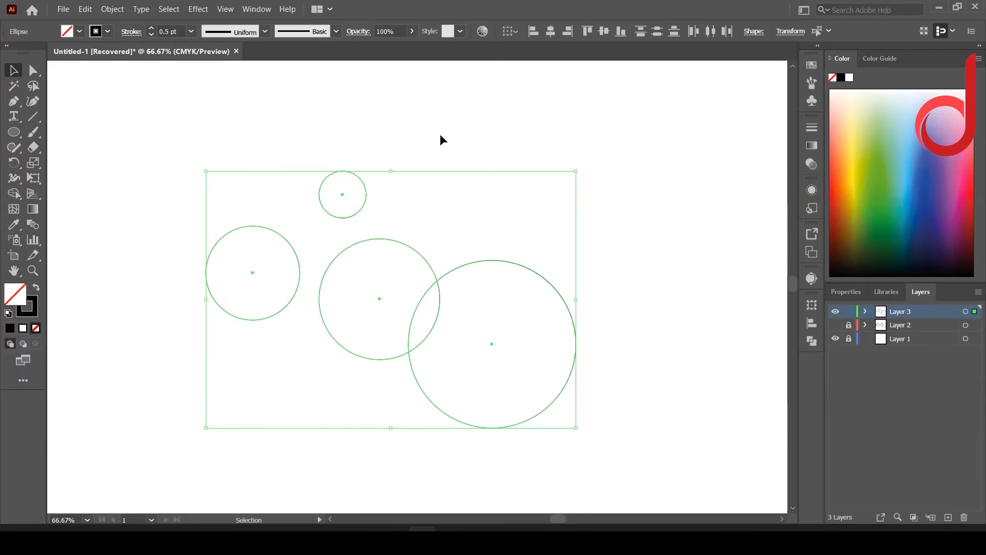
click(550, 32)
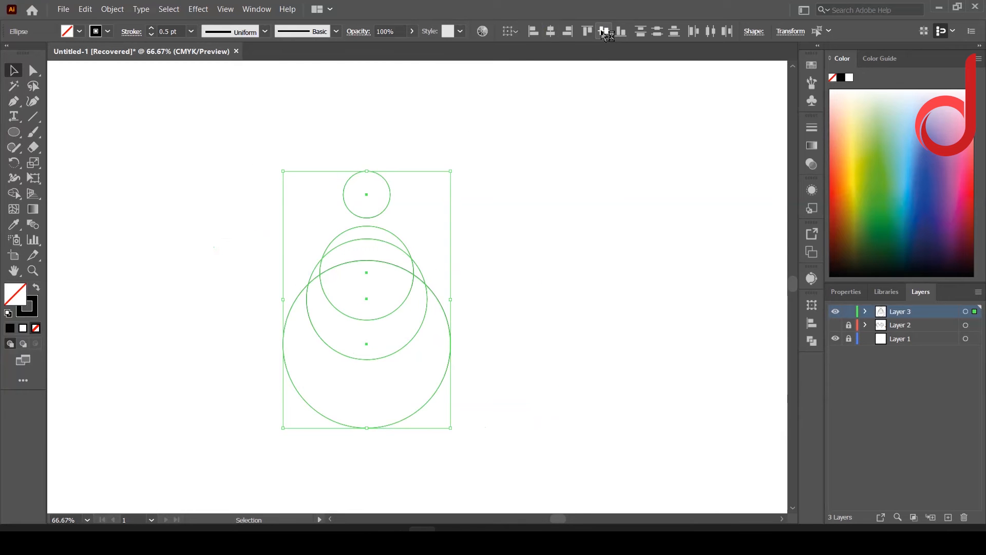
click(604, 31)
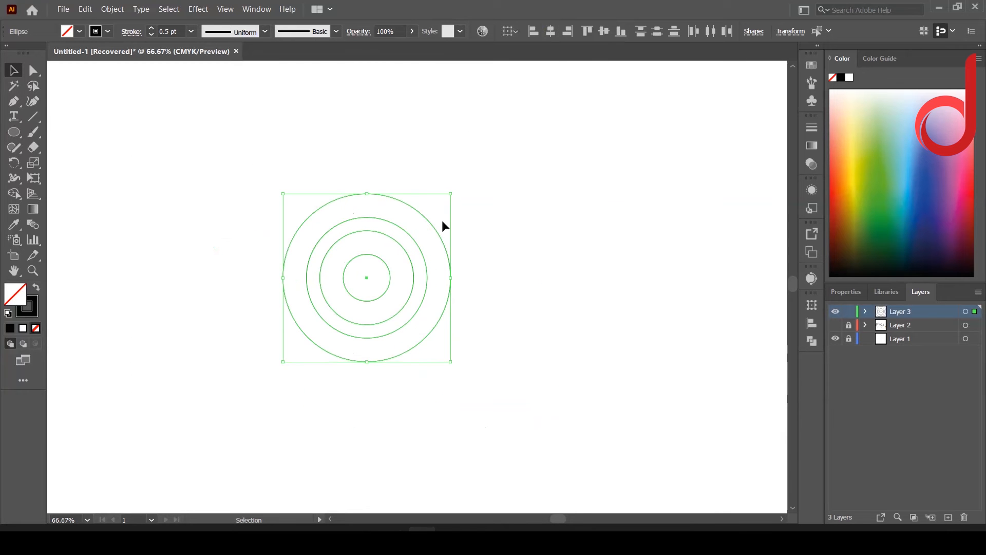
click(14, 132)
click(14, 70)
click(137, 162)
Step: Draw a square from the circles' common center to just beyond the upper-left extent of the largest circle
click(14, 132)
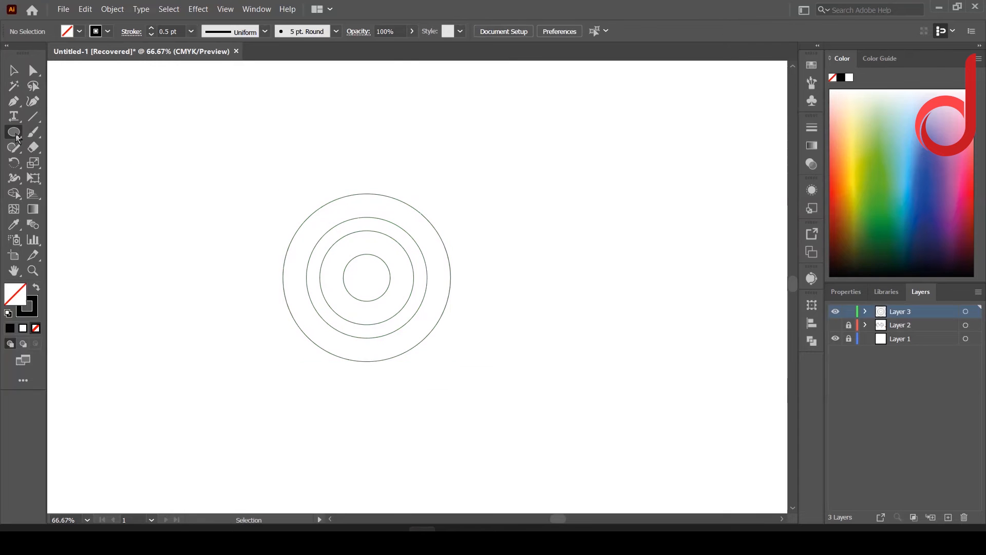
drag(17, 137, 72, 132)
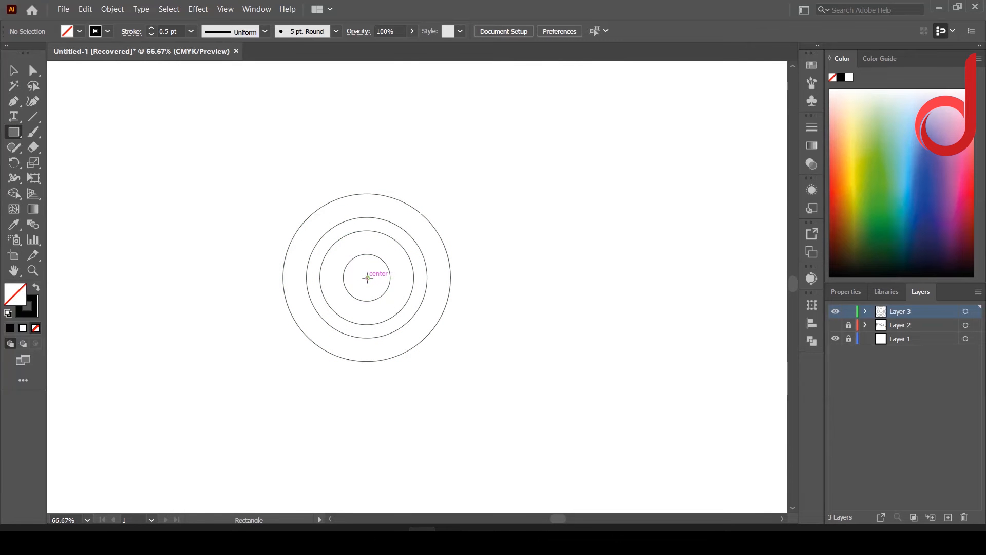
drag(367, 277, 277, 194)
Step: Paste a copy of the square in front and shrink it toward the center to fit the 180 px circle's upper-left quarter
click(85, 9)
click(108, 69)
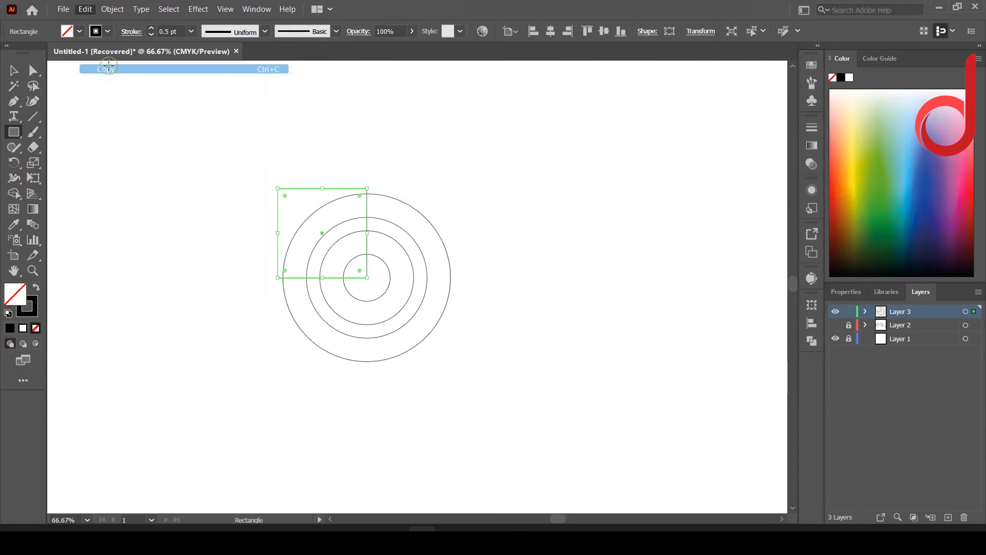
click(85, 9)
click(121, 97)
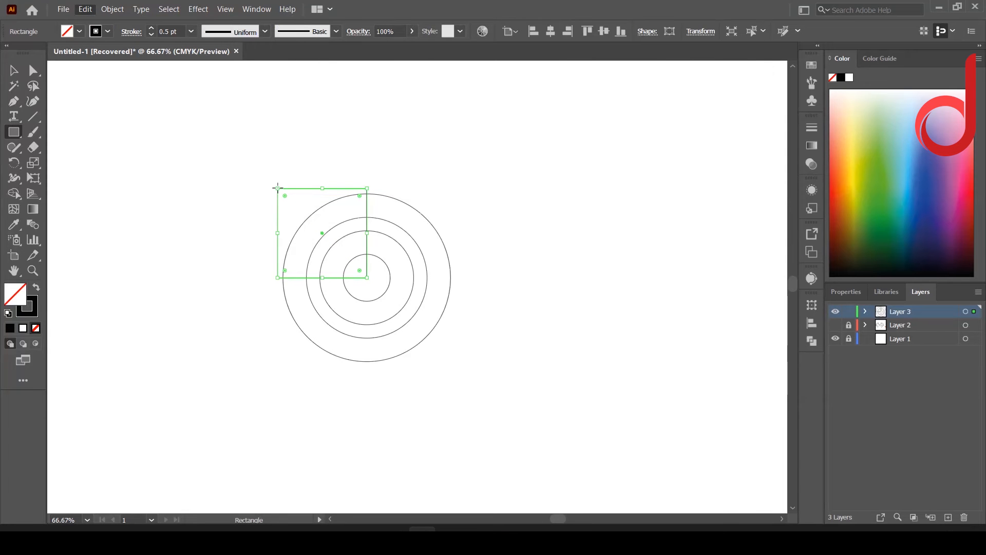
drag(277, 188, 298, 217)
scroll(310, 269, up, 3)
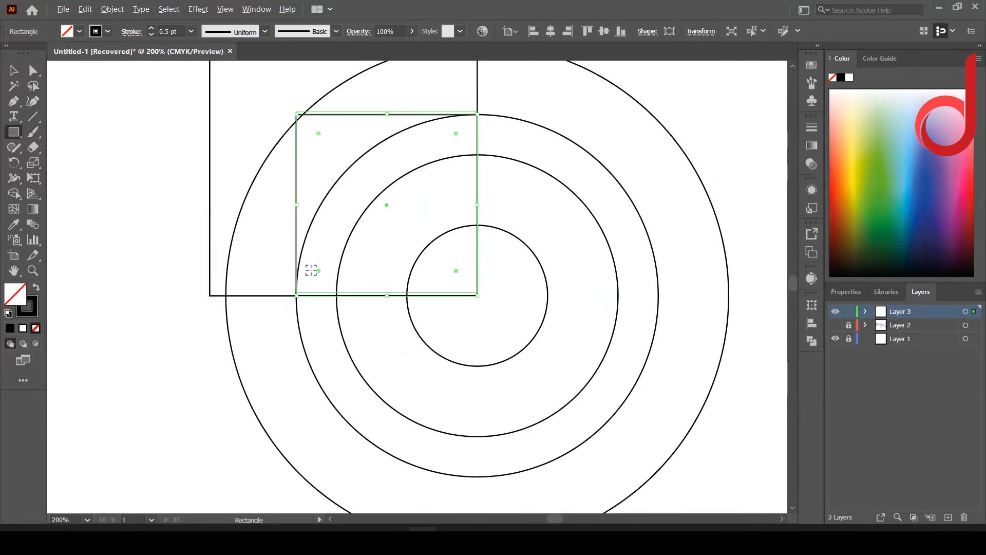
scroll(310, 269, up, 3)
scroll(317, 284, down, 3)
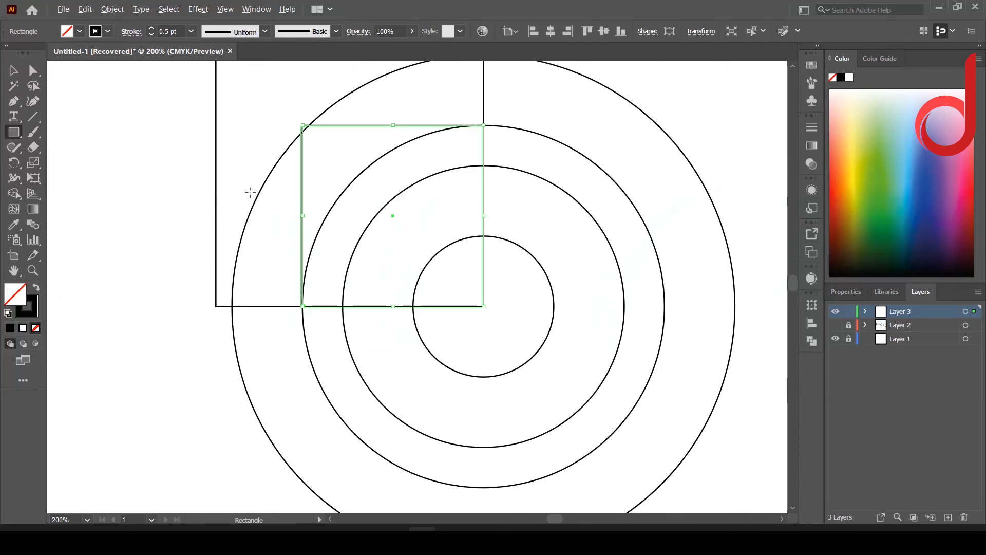
Step: Copy the second square in front and scale it down to meet the edges of the 140 px circle
click(86, 10)
click(106, 69)
click(85, 9)
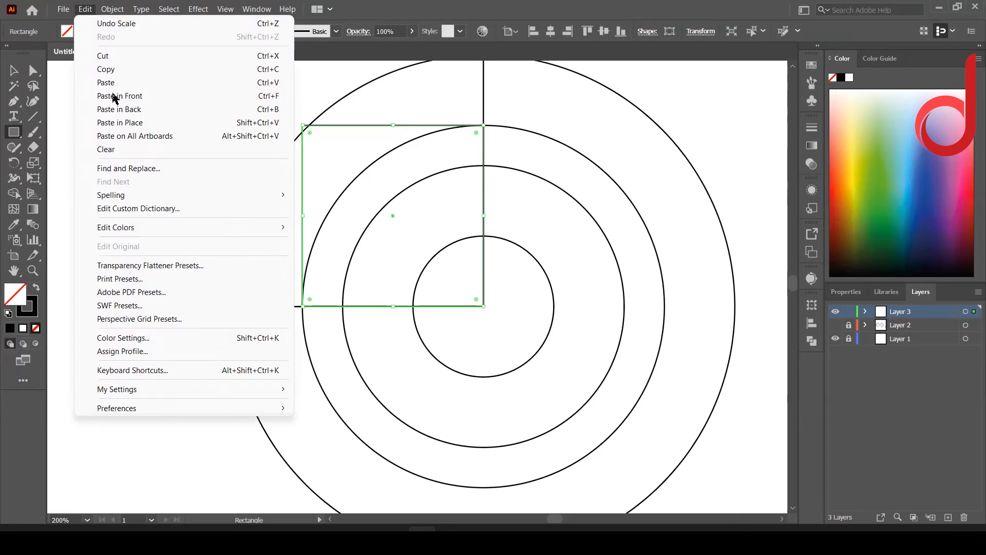
click(114, 96)
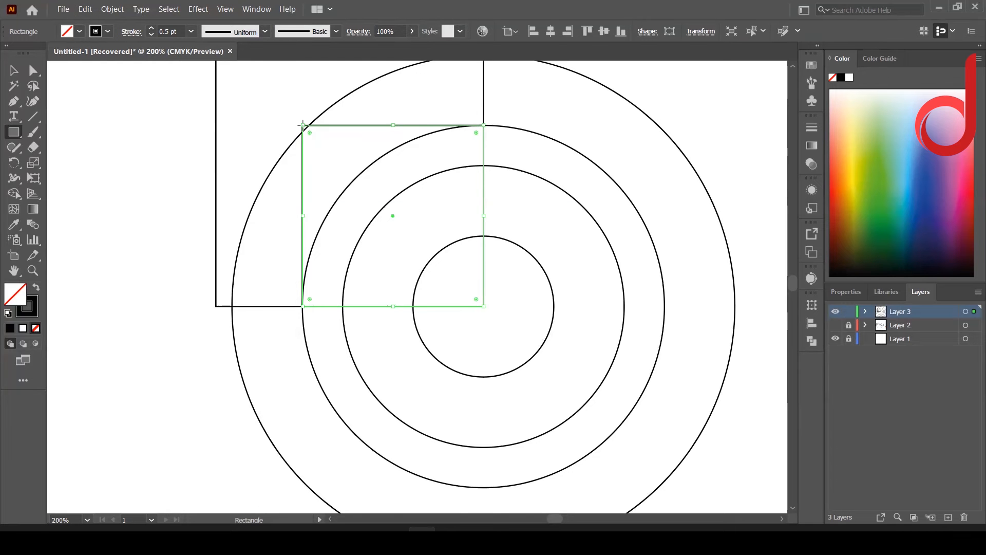
drag(303, 126, 341, 164)
Step: Copy the third square in front and scale it down to meet the edges of the innermost 70 px circle
click(85, 9)
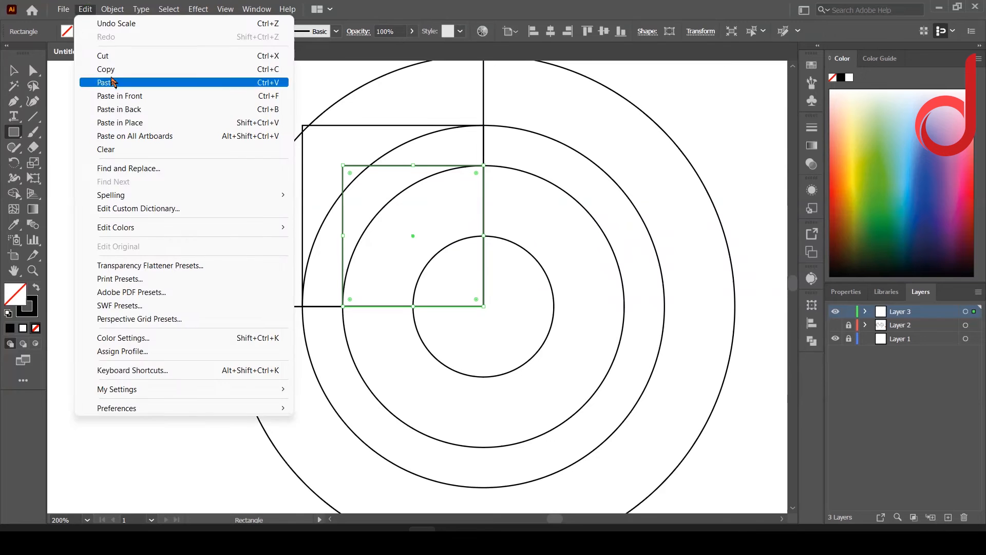
click(106, 69)
click(86, 9)
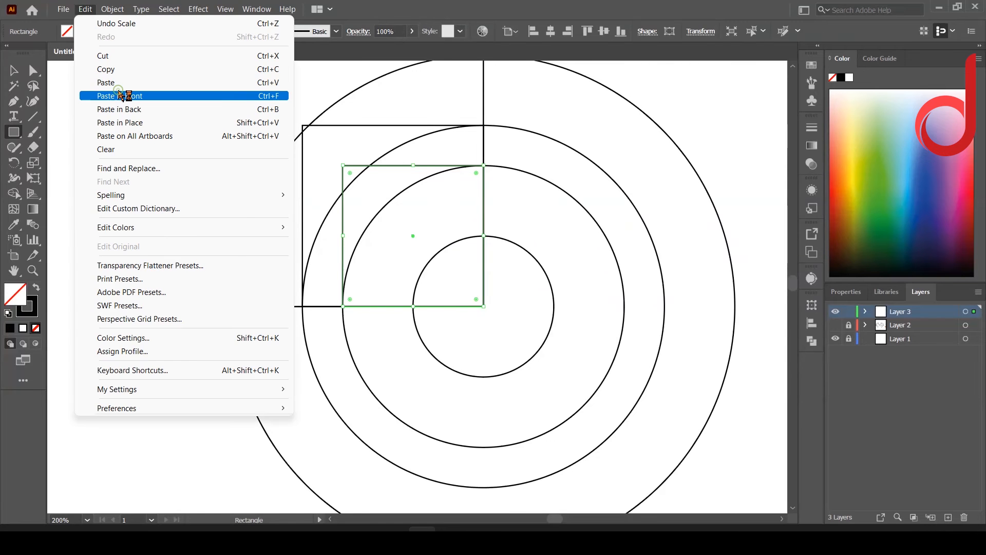
click(119, 96)
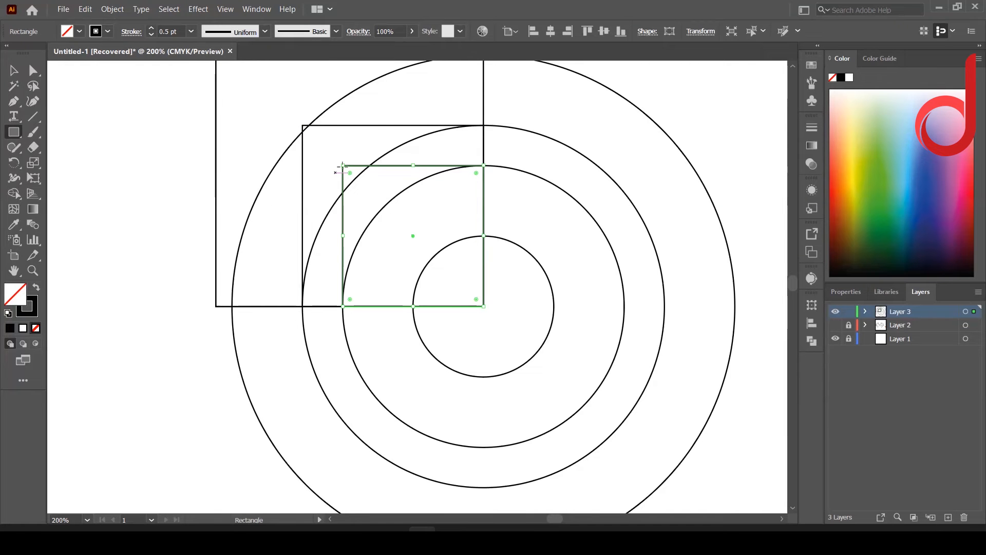
drag(342, 165, 393, 234)
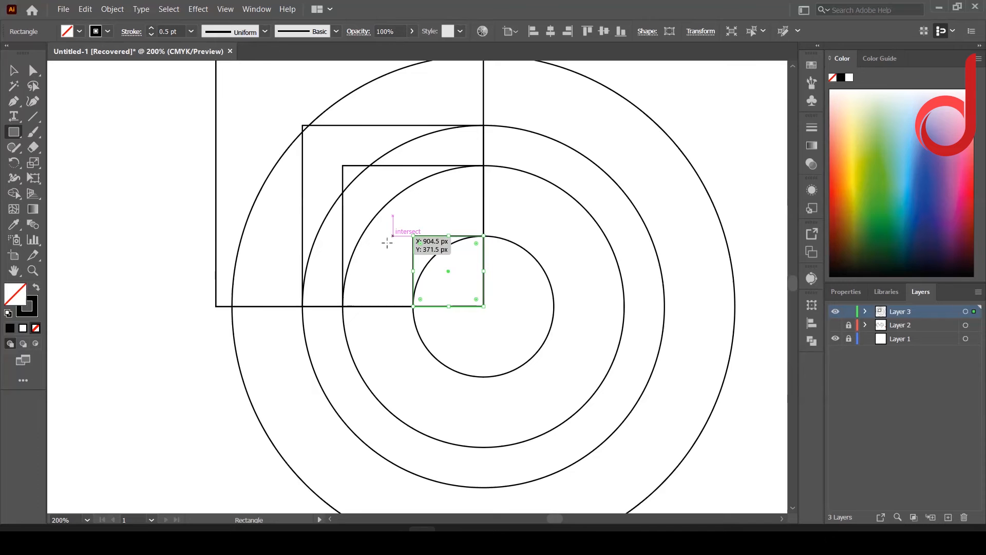
scroll(387, 246, down, 2)
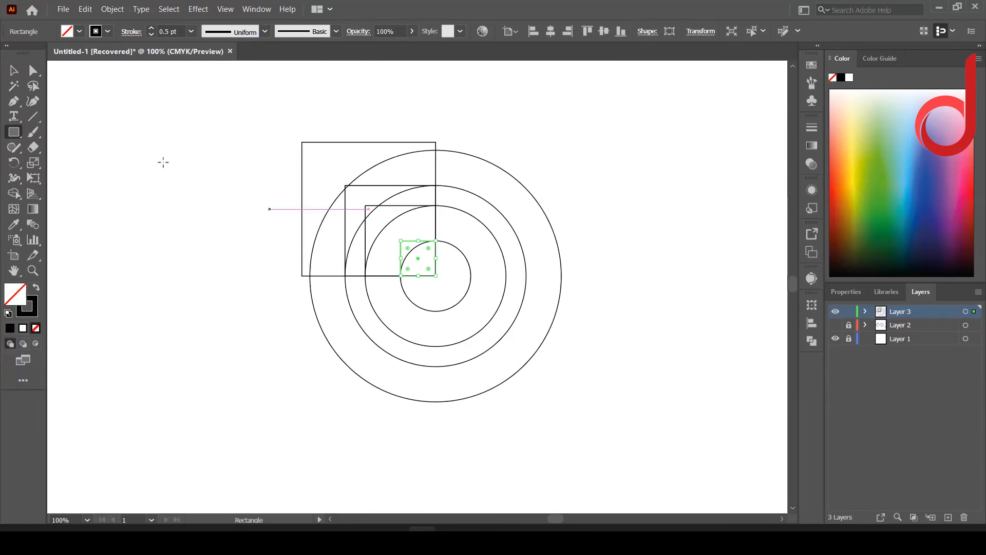
Step: Shrink the largest square so its edges line up with the 250 px circle, and deselect it
key(v)
drag(302, 145, 303, 150)
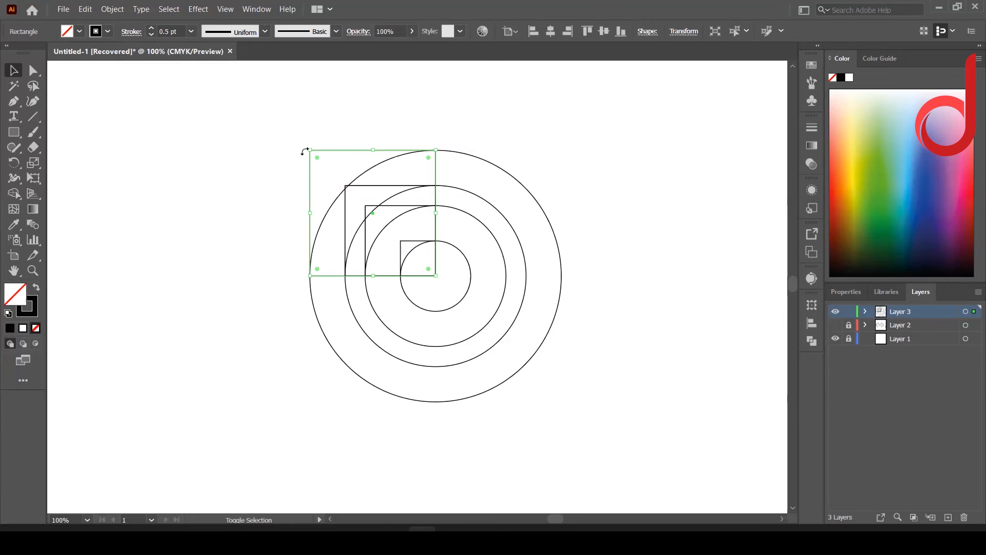
click(550, 128)
Step: Merge the outer and inner rings with their square corners into two black teardrop bands using Shape Builder
drag(549, 132, 182, 390)
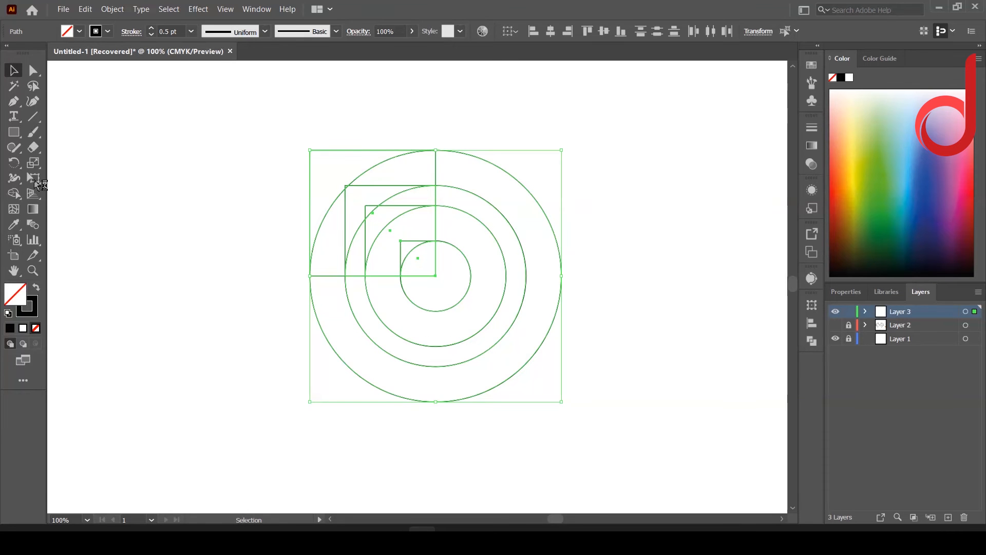
click(13, 193)
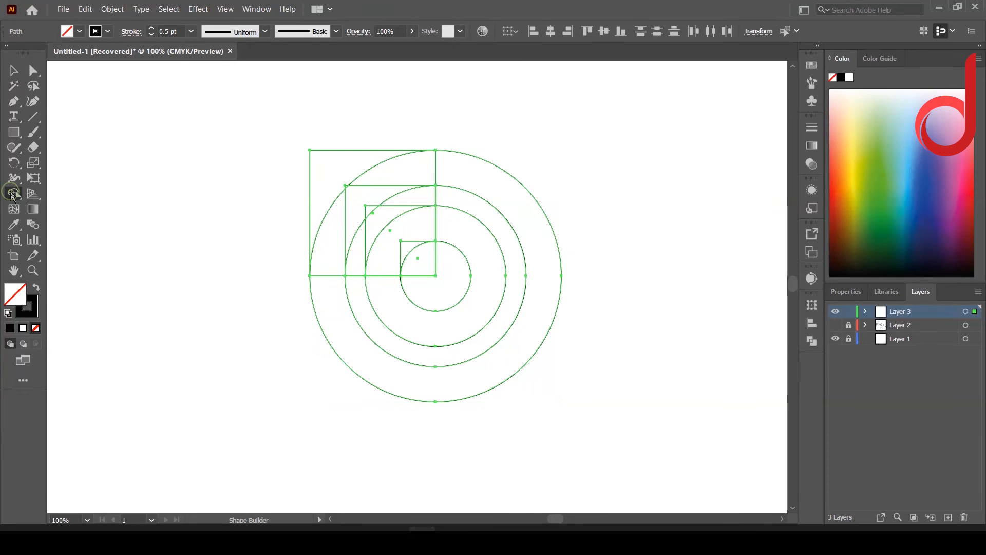
click(36, 287)
mouse_move(478, 180)
mouse_down()
mouse_move(324, 169)
mouse_move(326, 312)
mouse_up()
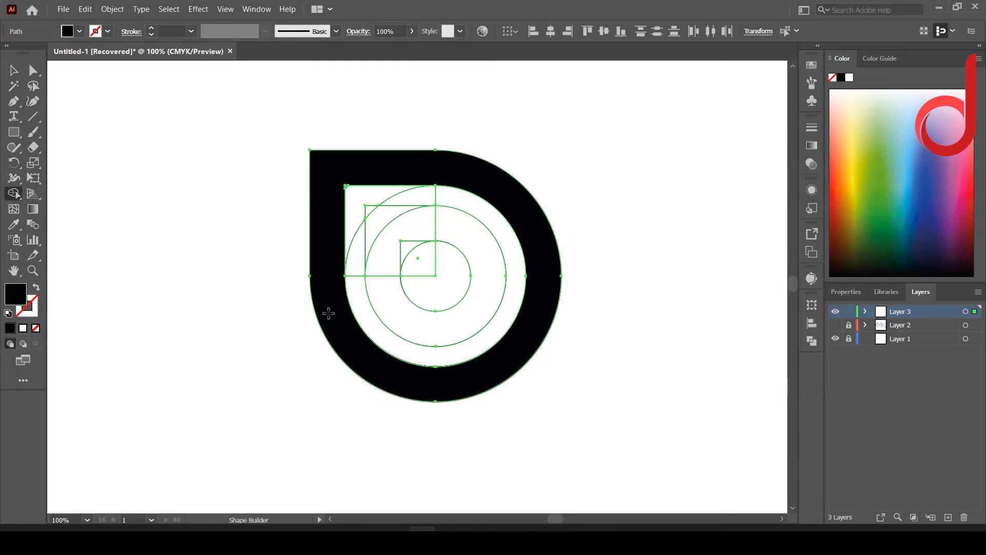
mouse_move(480, 247)
mouse_down()
mouse_move(370, 210)
mouse_move(393, 296)
mouse_up()
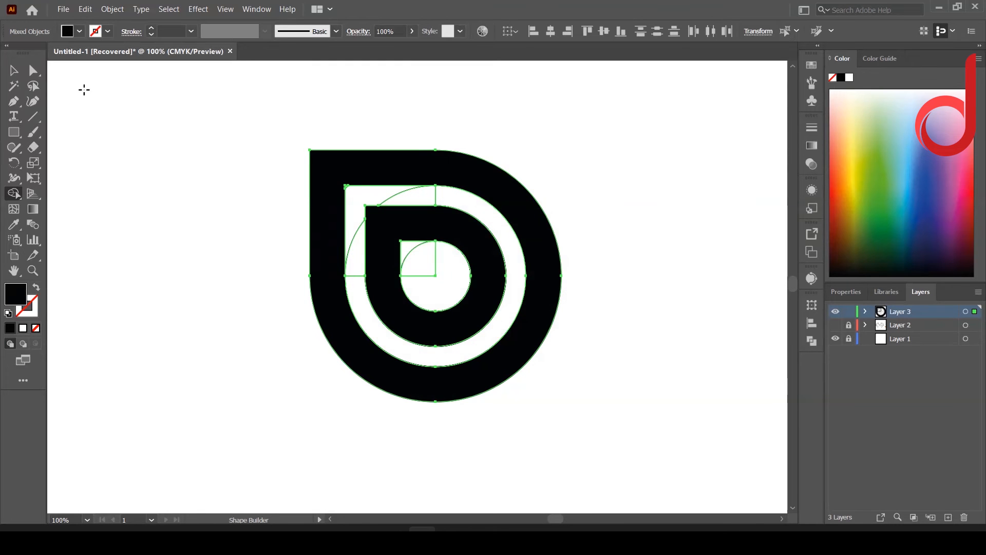
Step: Cut the two black teardrop bands, delete all leftover construction shapes, and paste the bands back
key(v)
key(ctrl+a)
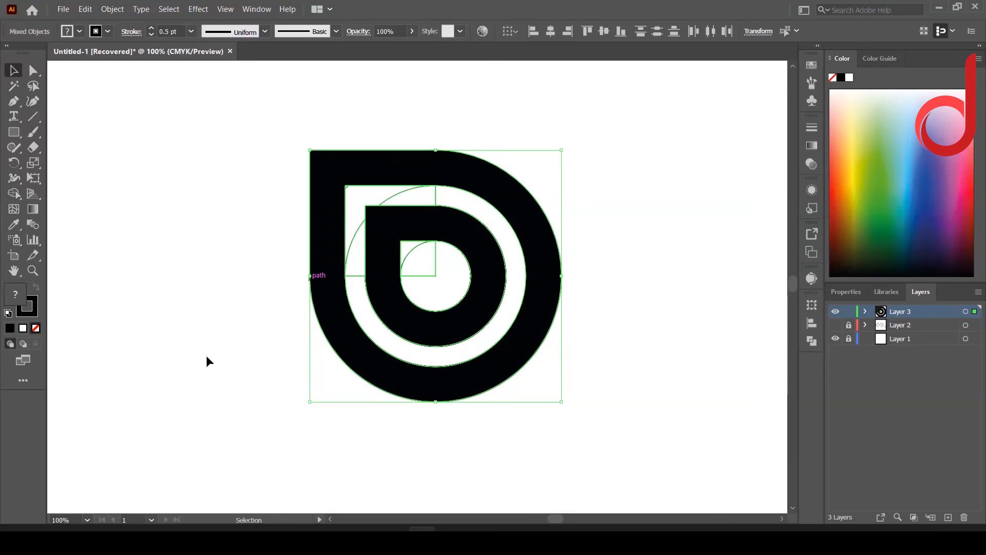
click(337, 319)
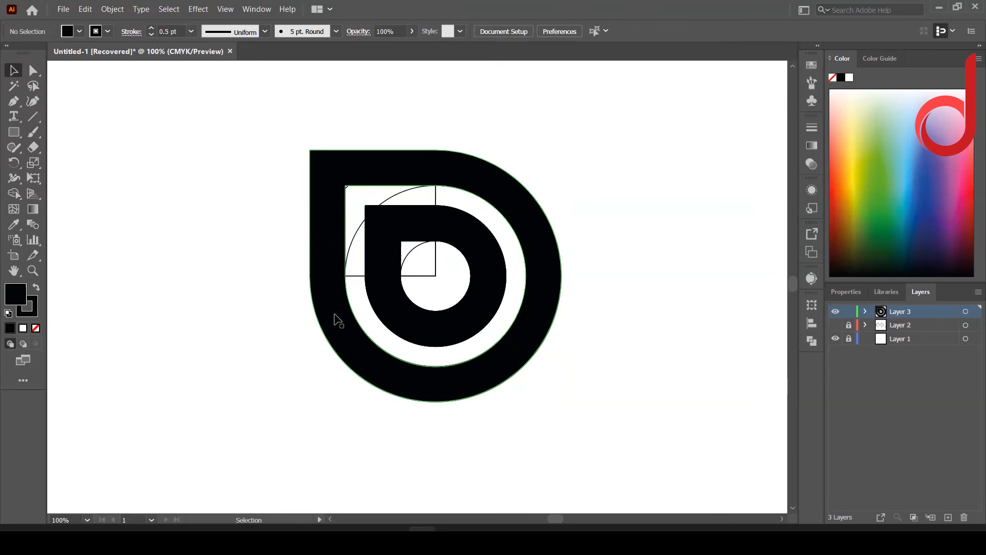
shift+click(405, 315)
key(ctrl+x)
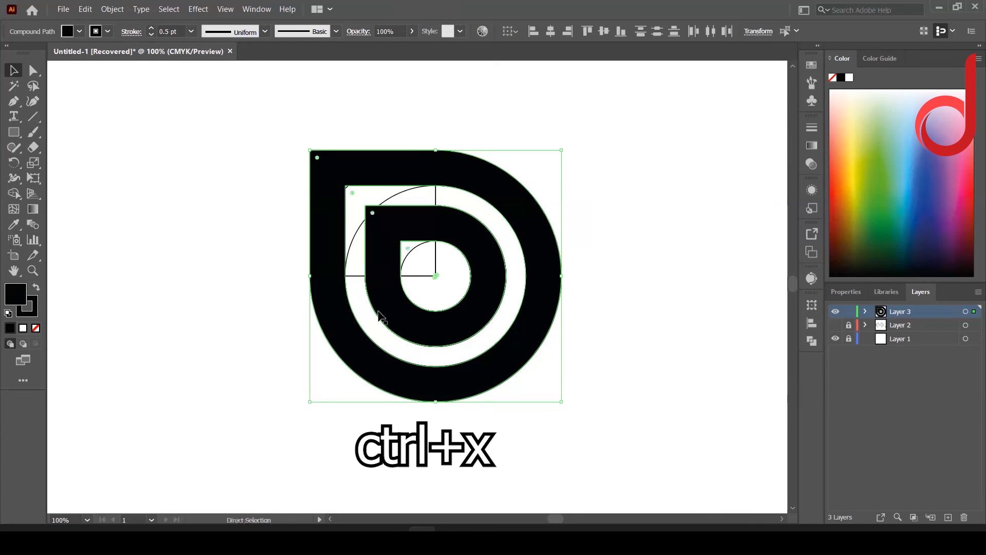
drag(296, 167, 573, 381)
key(Delete)
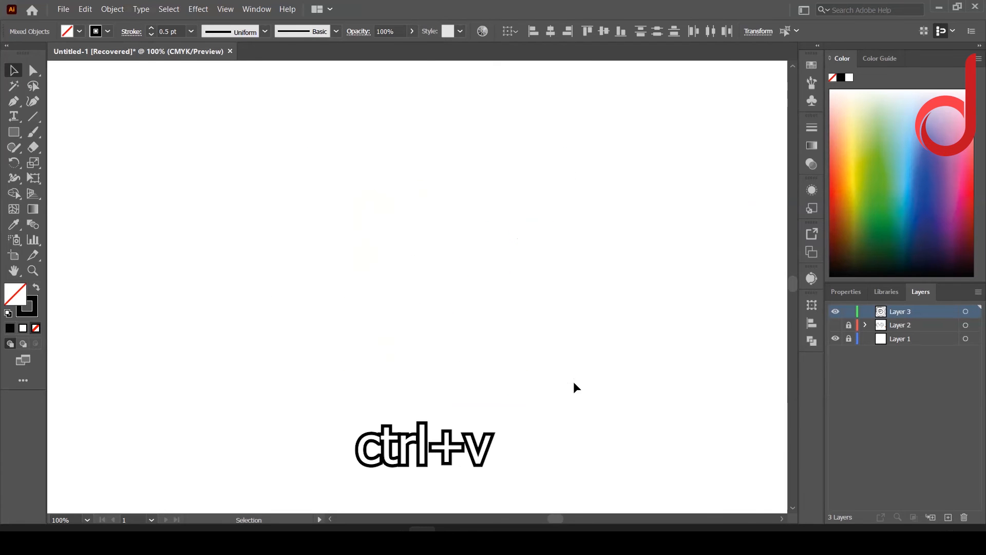
key(ctrl+v)
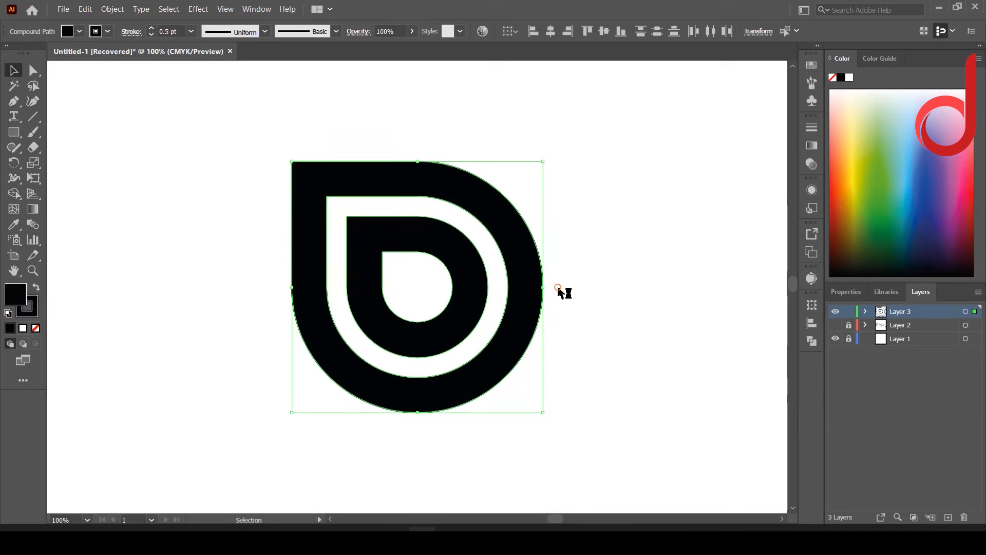
Step: Rotate the two teardrop bands so their pointed corners face straight left
right_click(560, 289)
mouse_move(596, 405)
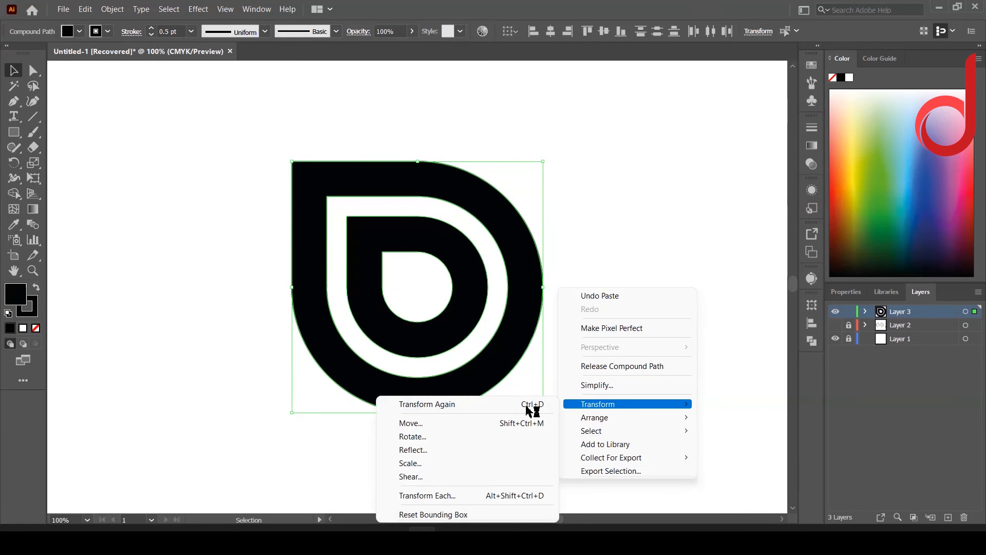
click(480, 436)
click(520, 355)
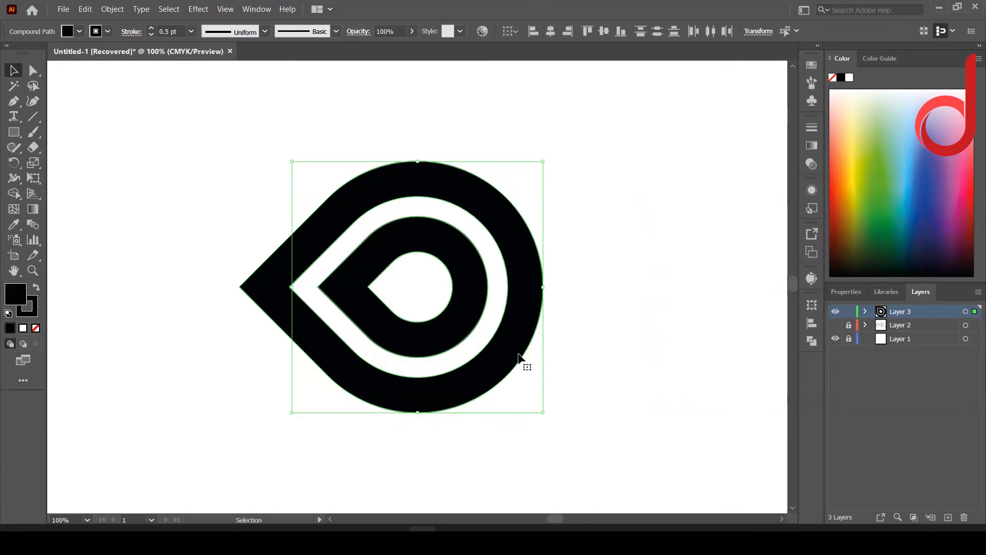
Step: Reflect a copy of the teardrop bands across the vertical axis and shift it left so the pointed ends interlock as an infinity shape
right_click(556, 290)
mouse_move(596, 407)
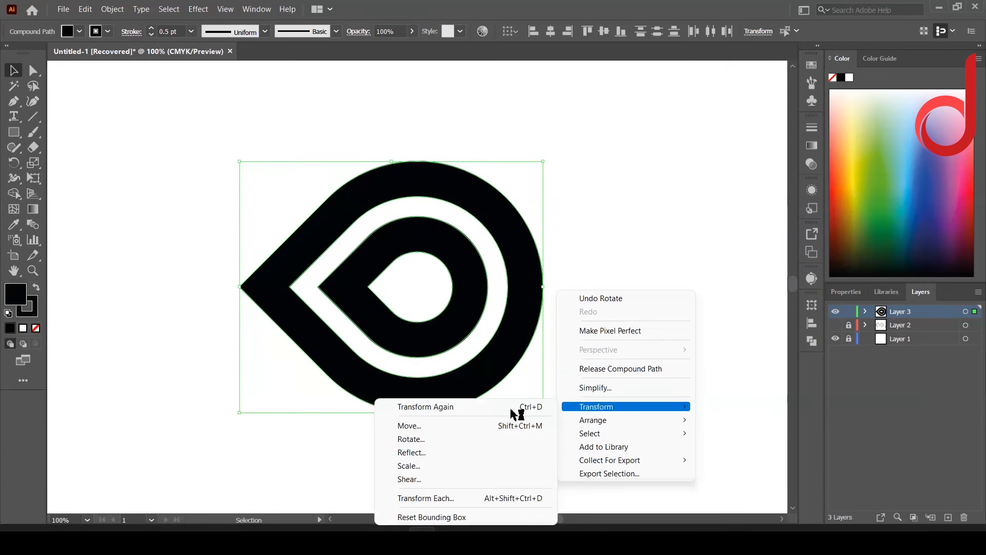
click(476, 451)
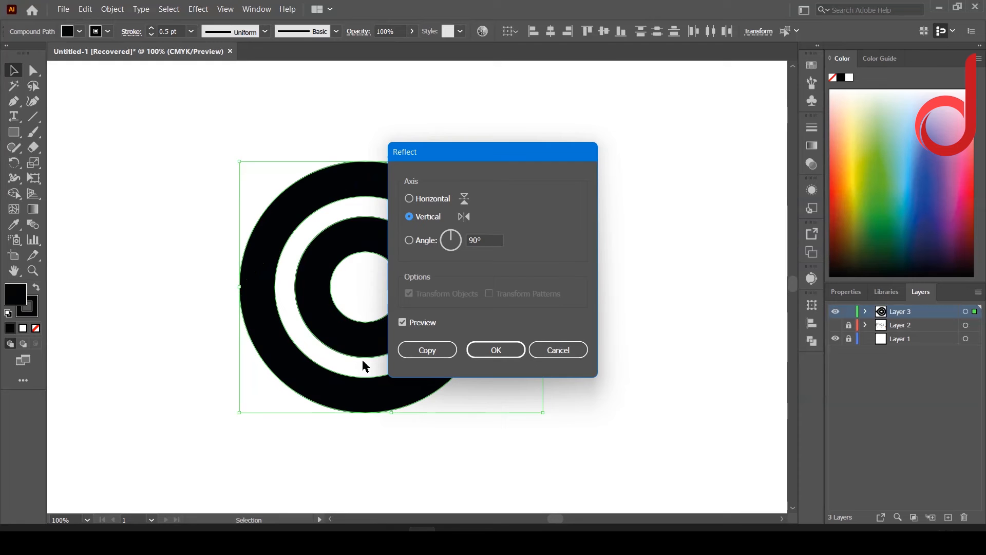
click(426, 349)
drag(483, 308, 304, 289)
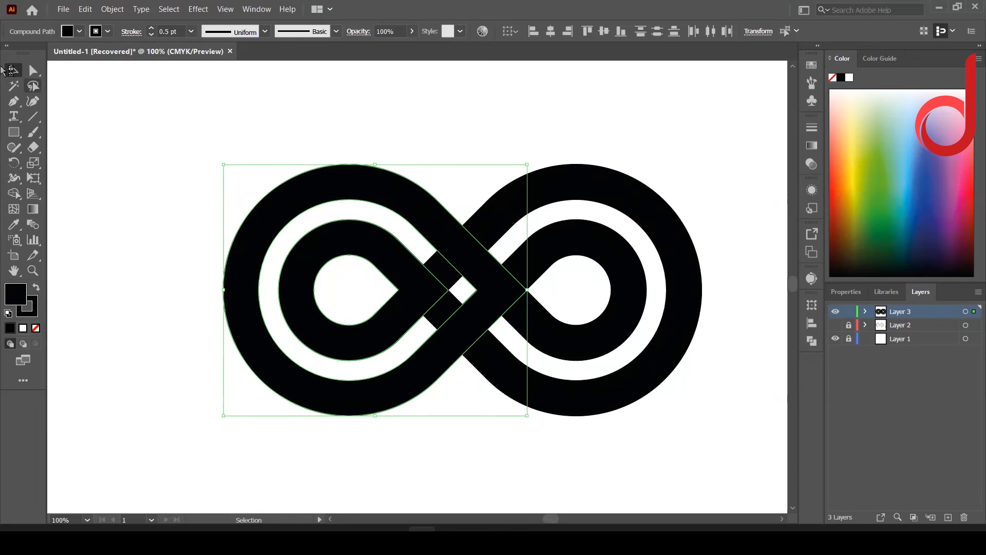
Step: Merge the crossing segments of both band sets with Shape Builder to create an over-under weave at the center
drag(200, 106, 507, 398)
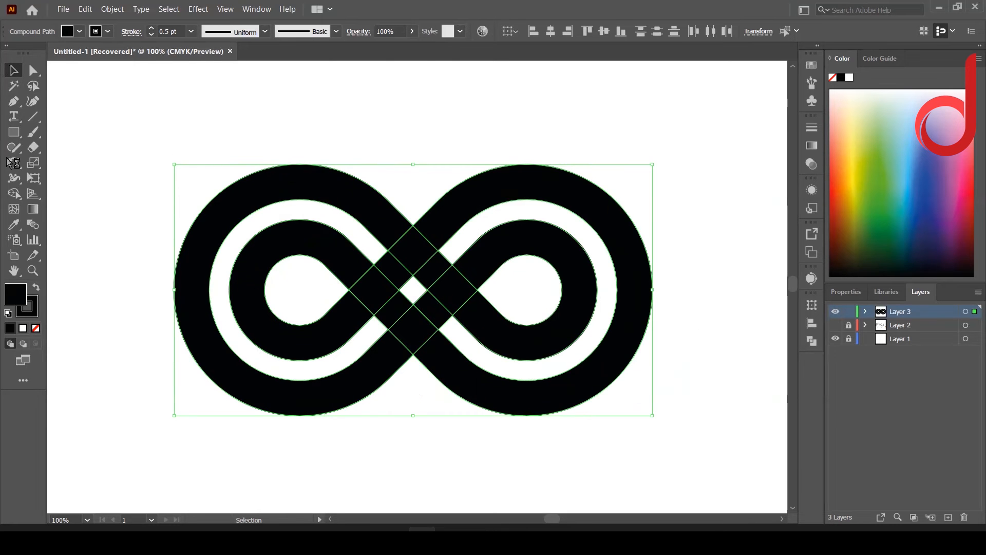
click(14, 194)
drag(391, 230, 434, 271)
drag(398, 315, 438, 341)
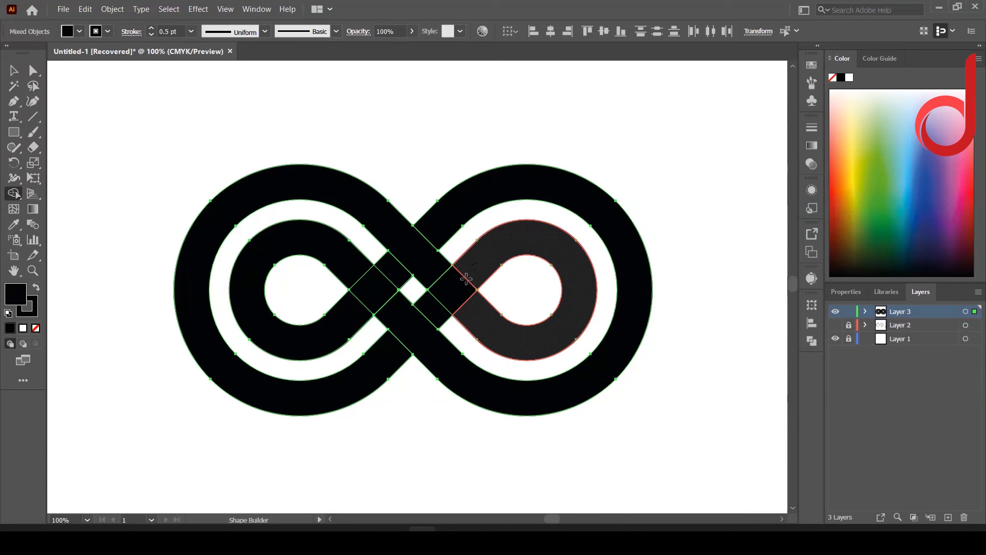
drag(466, 279, 433, 290)
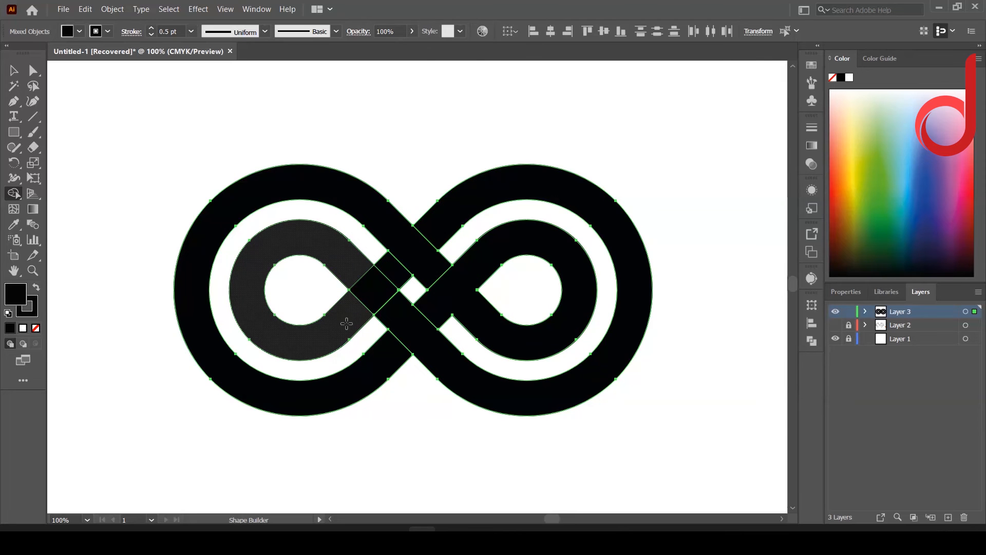
drag(353, 303, 395, 272)
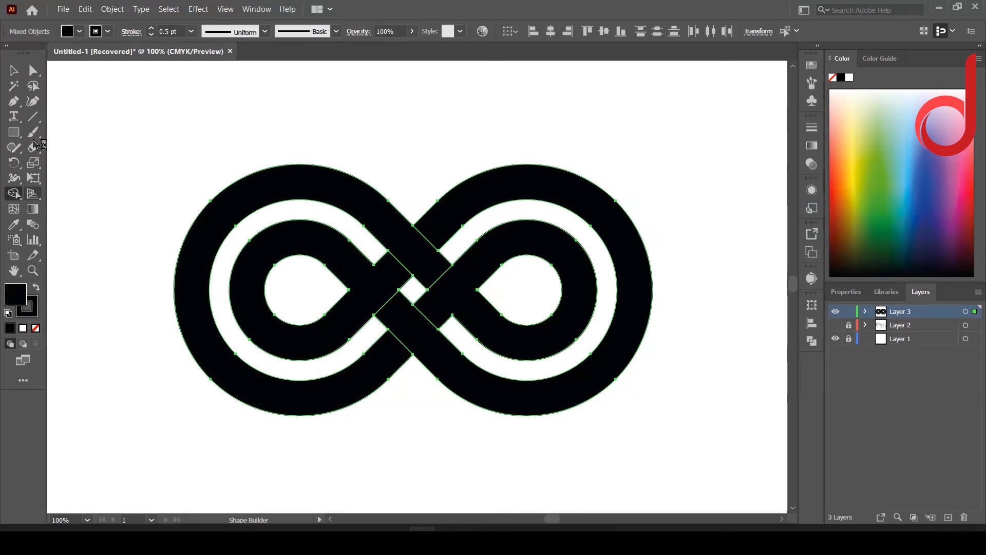
Step: Remove the fill from the woven shapes and close the two open band edges beside the inner teardrop tips with straight line segments
click(35, 328)
key(v)
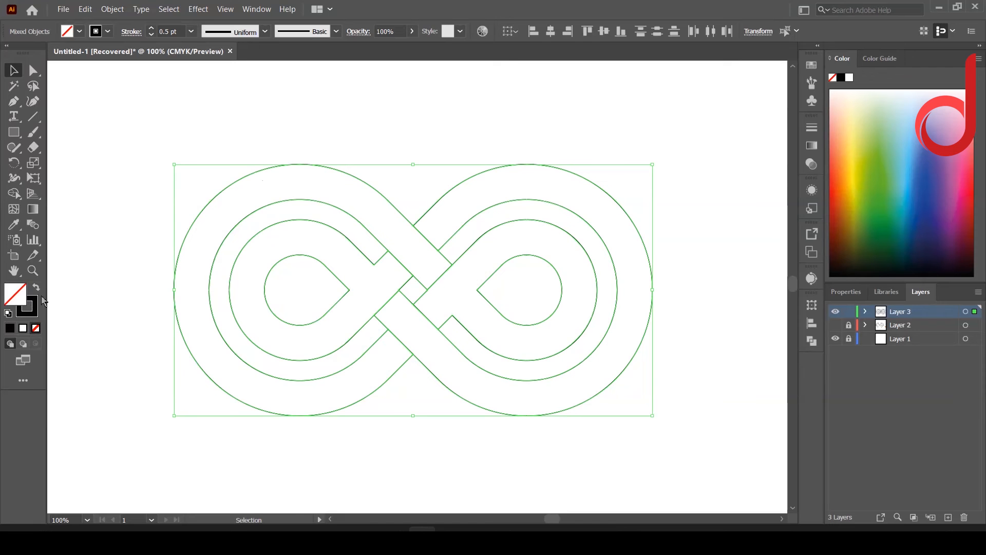
click(34, 120)
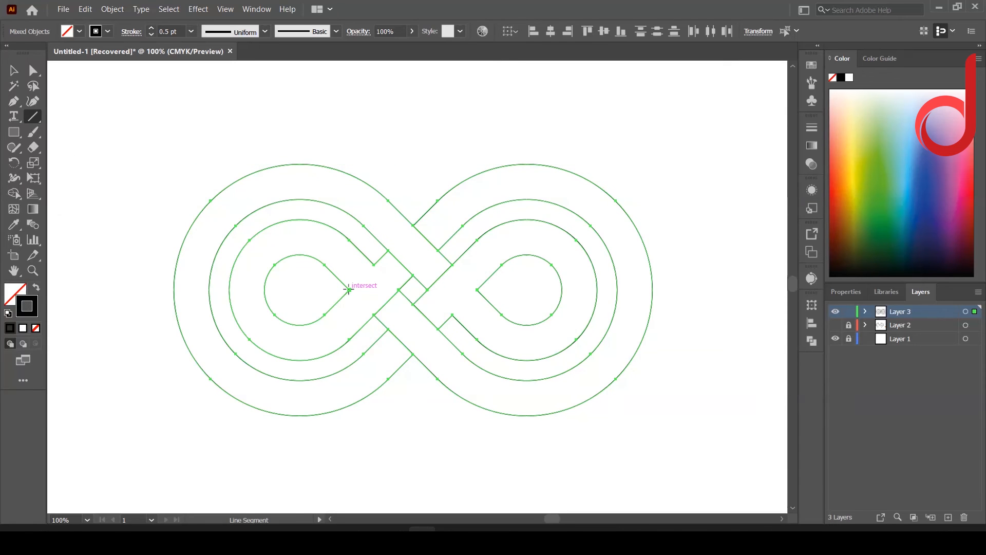
drag(349, 290, 374, 264)
drag(451, 314, 477, 291)
key(v)
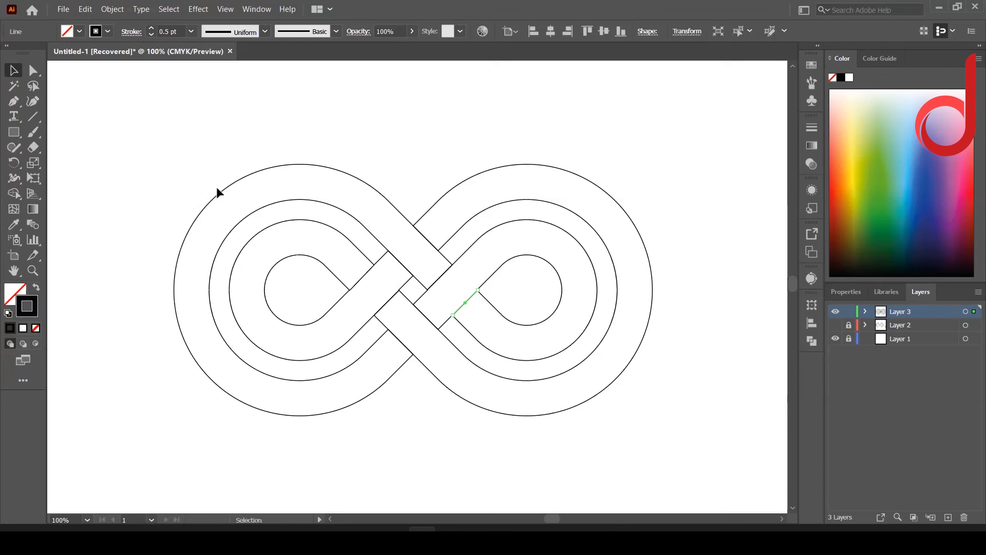
Step: Enlarge the complete infinity outline and reposition it so it spans most of the artboard
drag(193, 150, 661, 457)
key(ctrl+minus)
key(ctrl+F9)
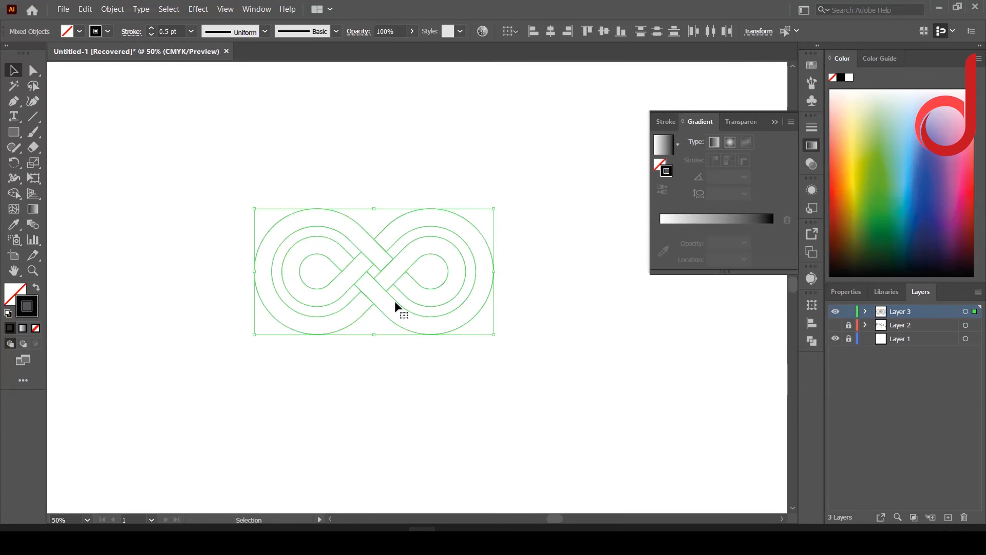
scroll(395, 306, down, 1)
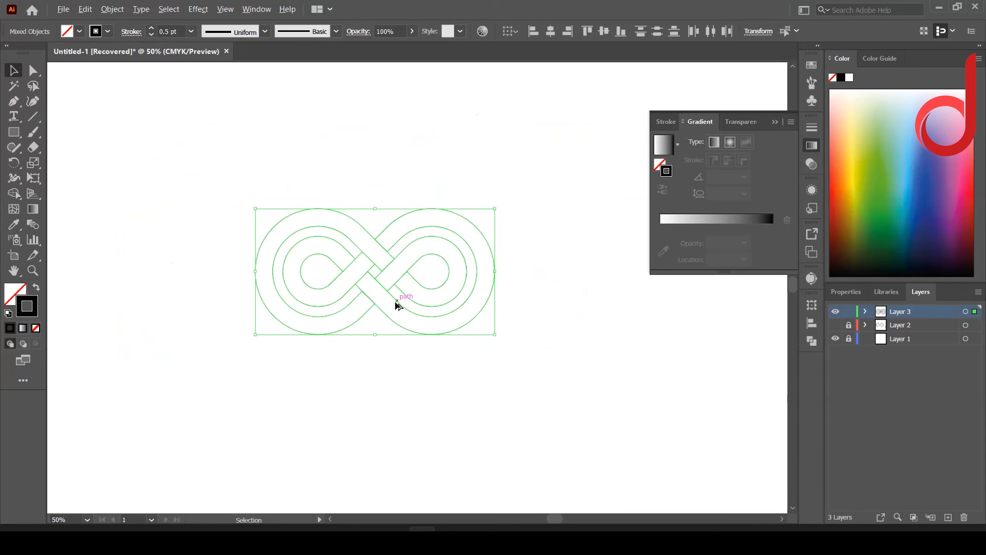
scroll(396, 305, down, 1)
drag(462, 326, 677, 456)
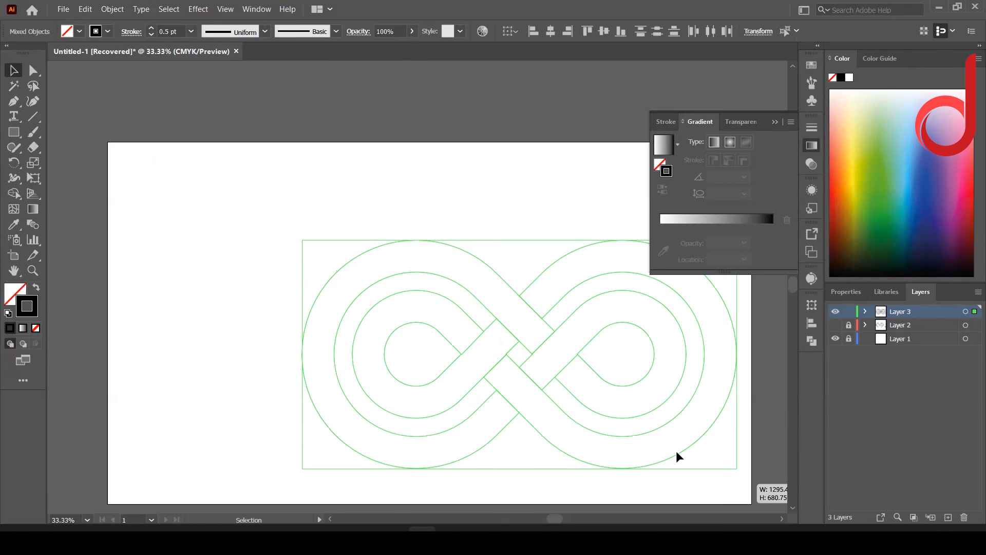
click(458, 324)
shift+click(555, 346)
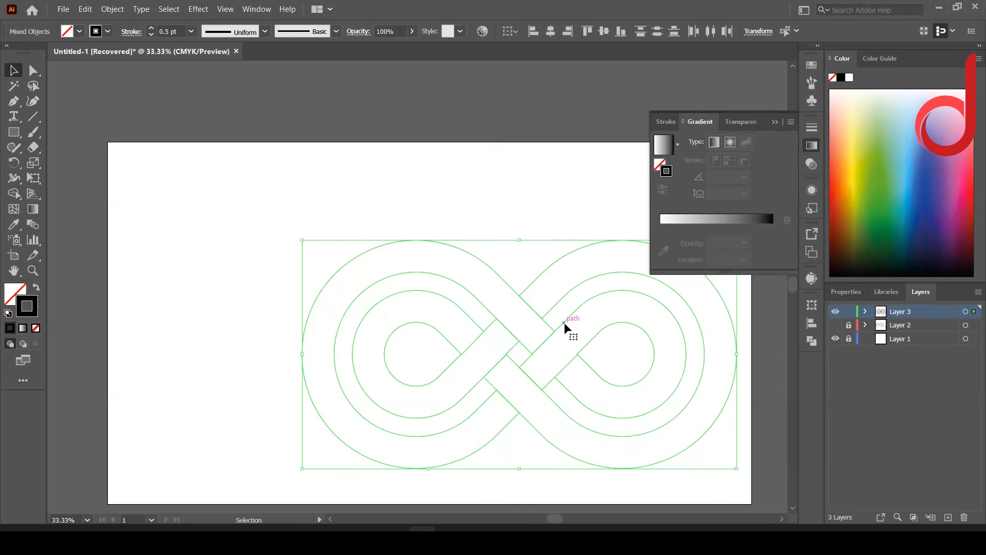
drag(564, 328, 435, 294)
drag(619, 323, 686, 323)
Step: Group the infinity outline and center it horizontally and vertically on the artboard
right_click(504, 253)
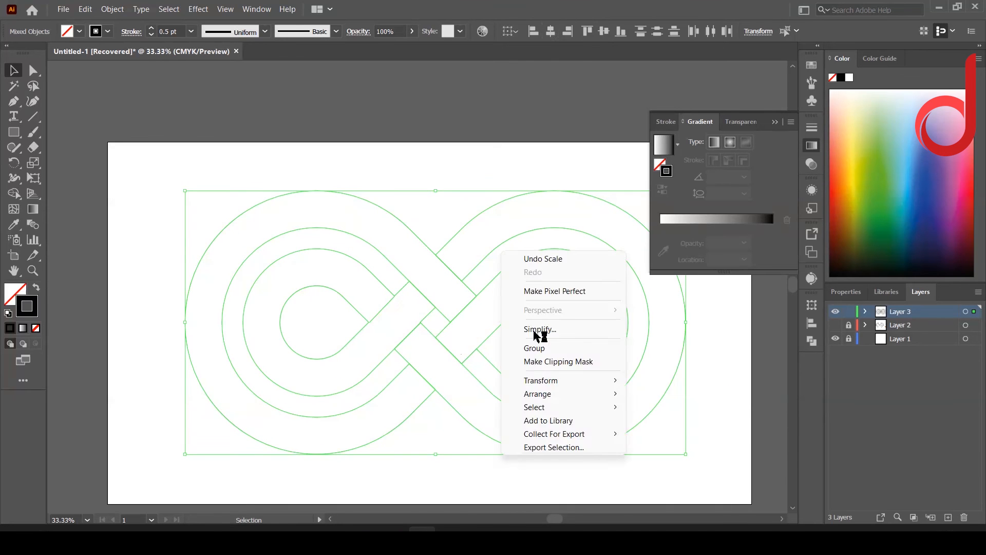
click(534, 348)
click(550, 32)
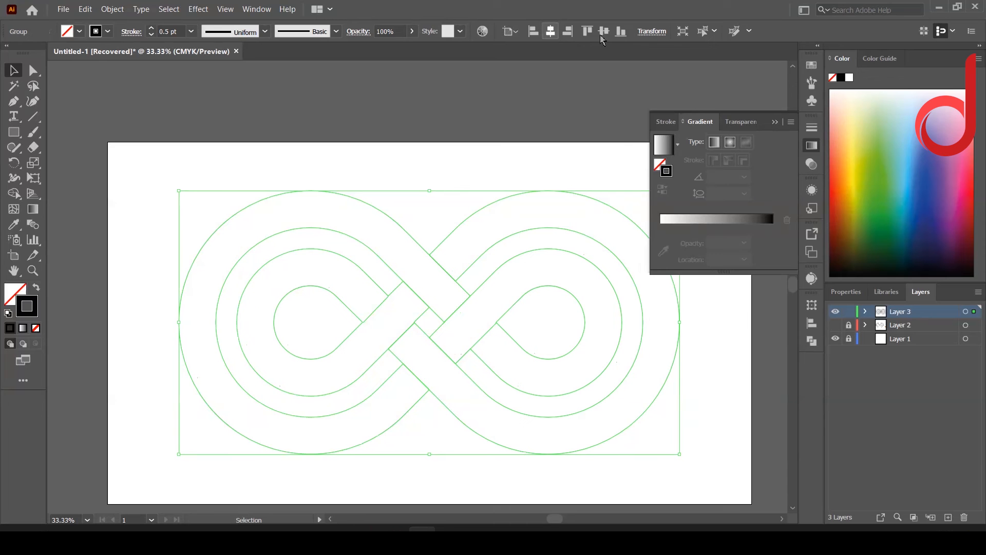
click(604, 31)
Step: Set the stroke weight of the infinity outline to 21 pt
double_click(168, 29)
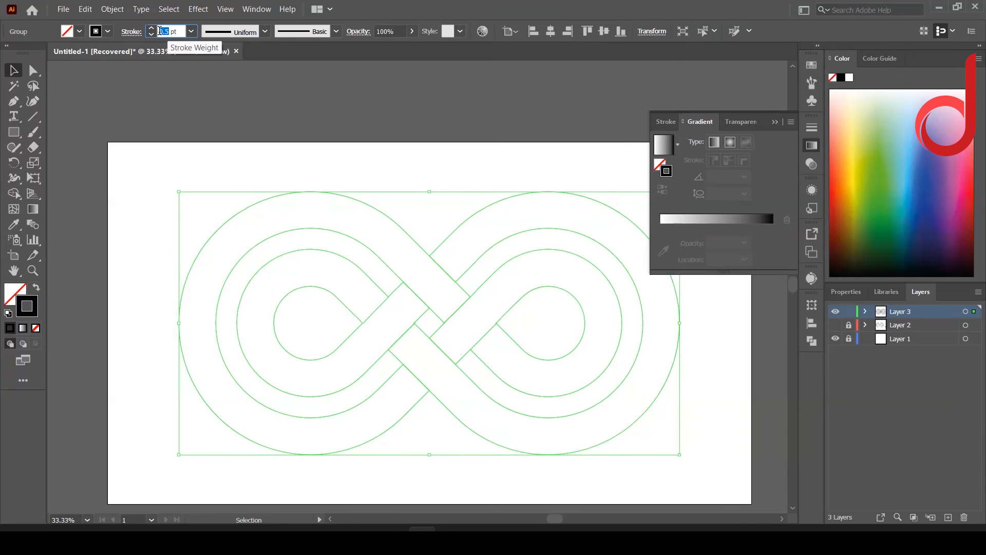
text(20)
key(Return)
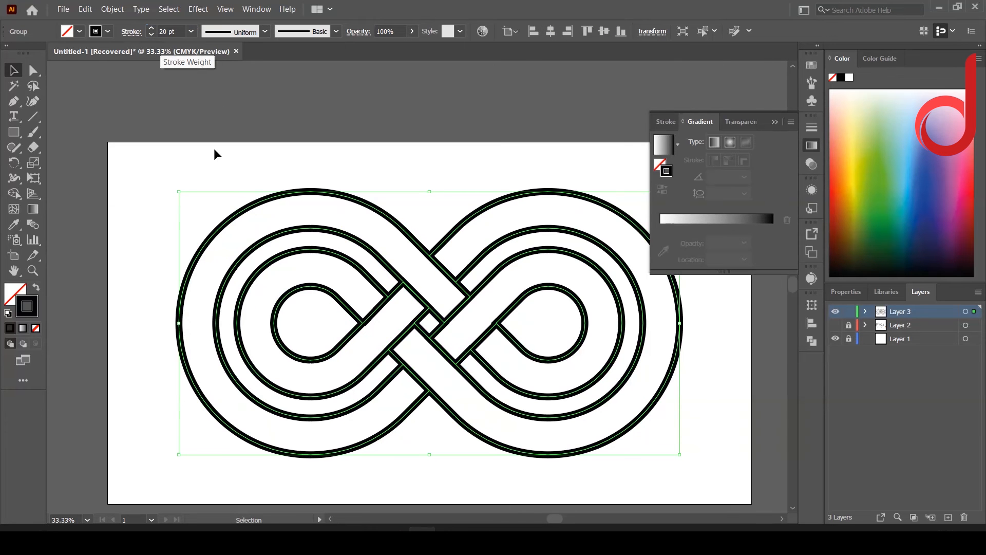
double_click(151, 28)
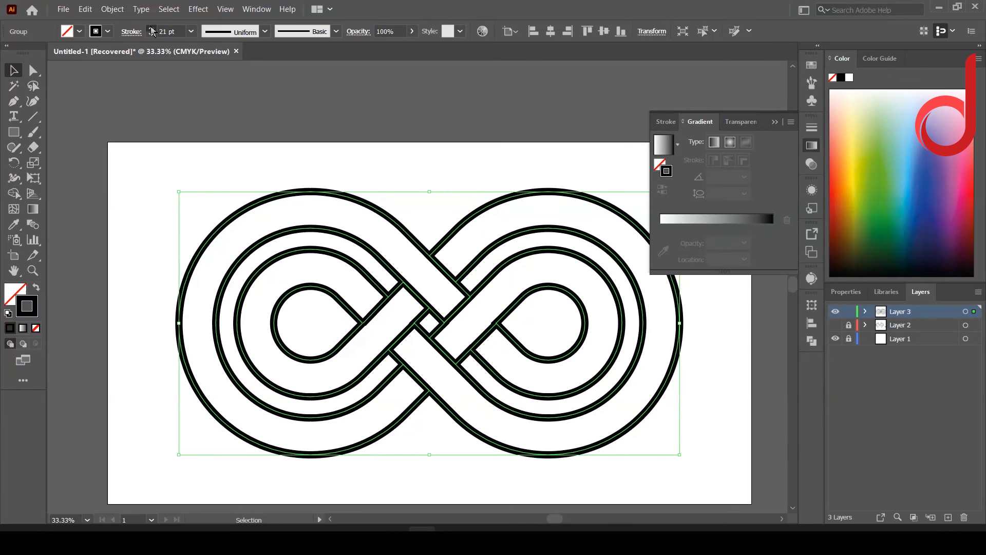
click(151, 29)
double_click(151, 35)
Step: Draw a rectangle covering the whole artboard, with a white-to-black gradient fill and no stroke
click(14, 133)
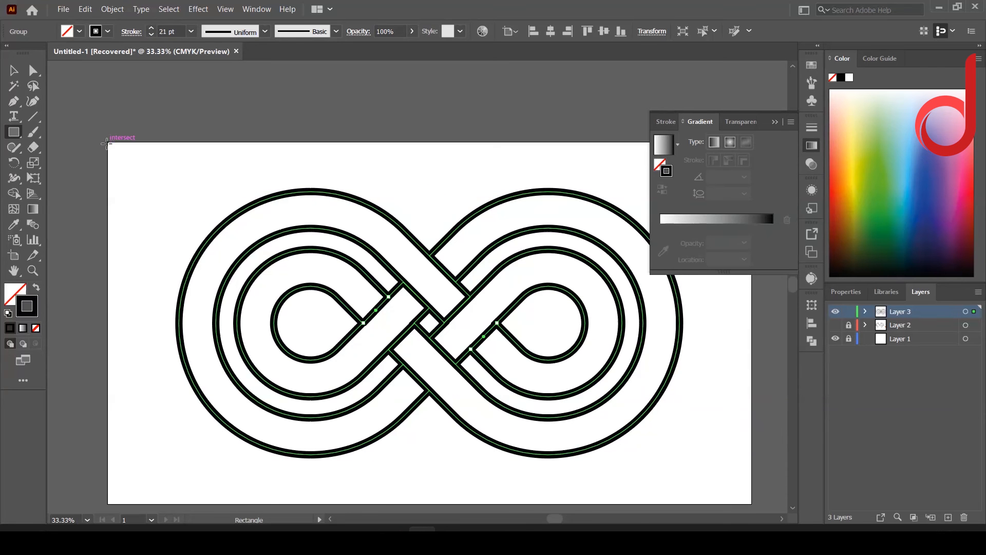
mouse_move(106, 143)
mouse_down()
mouse_move(220, 485)
mouse_move(751, 503)
mouse_up()
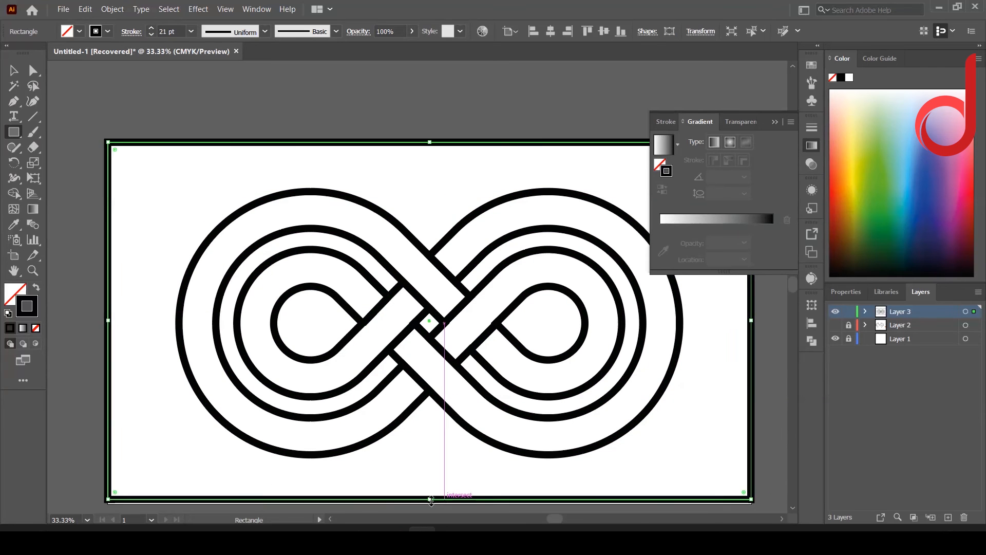
key(shift+x)
click(24, 331)
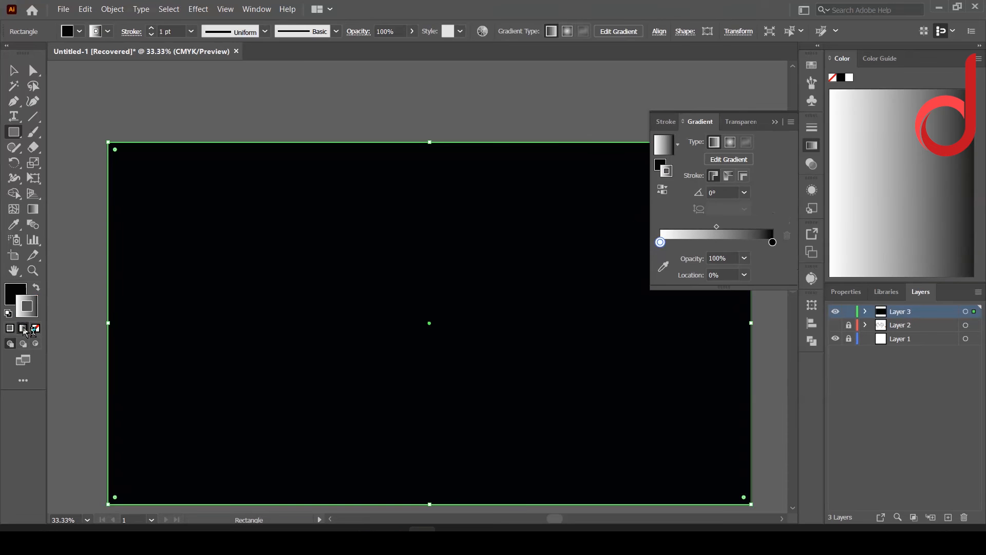
click(36, 287)
click(35, 329)
click(14, 294)
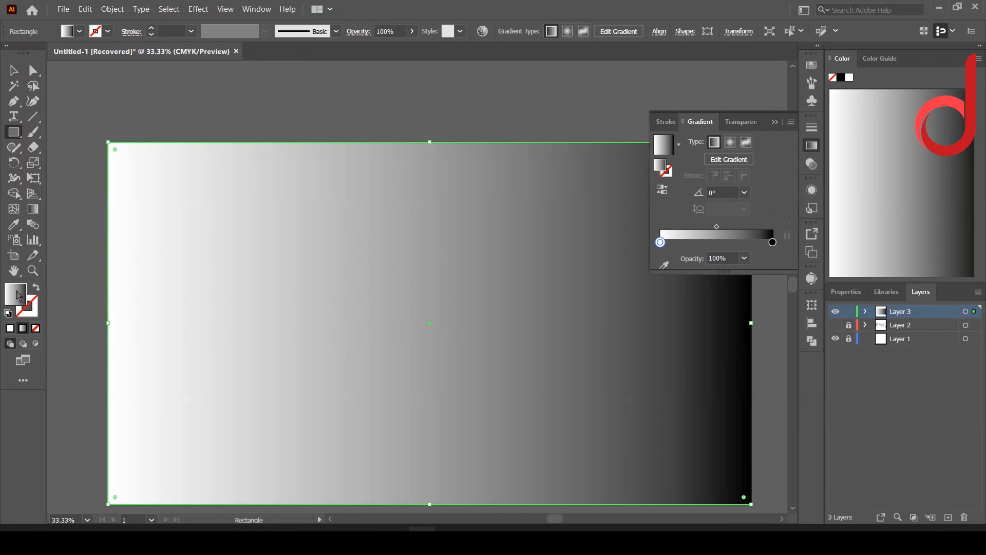
Step: Recolor the rectangle's gradient from light orange to dark orange and make it radial
double_click(660, 242)
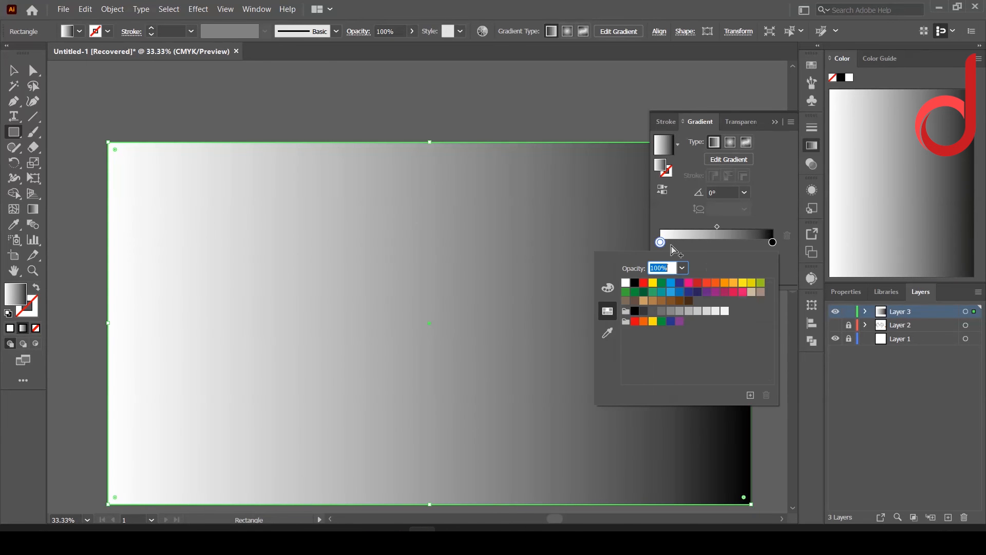
click(707, 282)
click(724, 283)
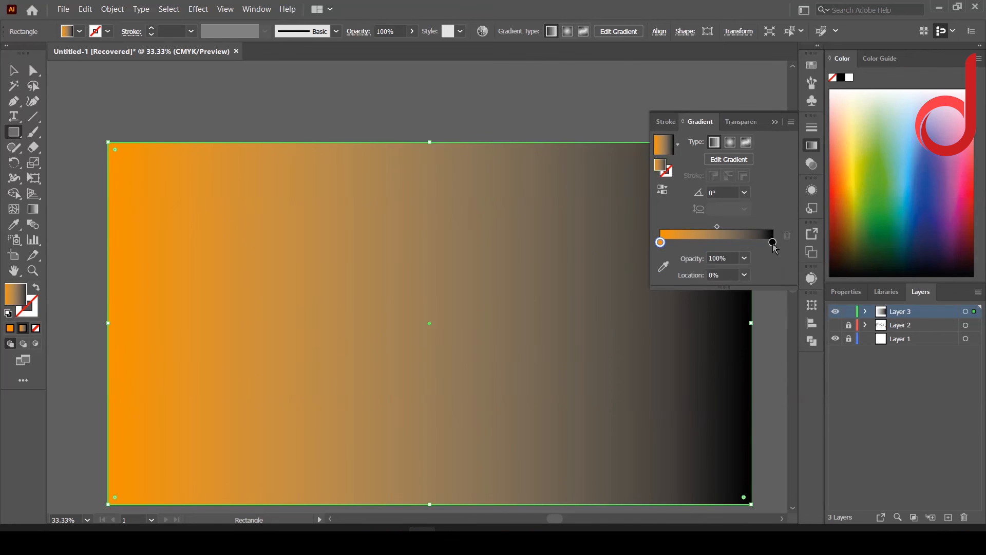
double_click(772, 242)
click(715, 283)
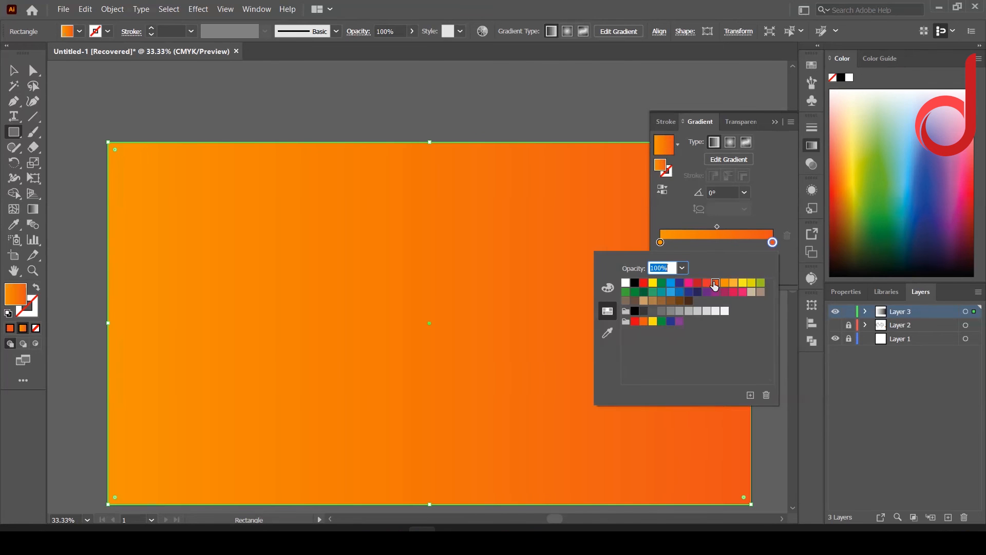
click(730, 144)
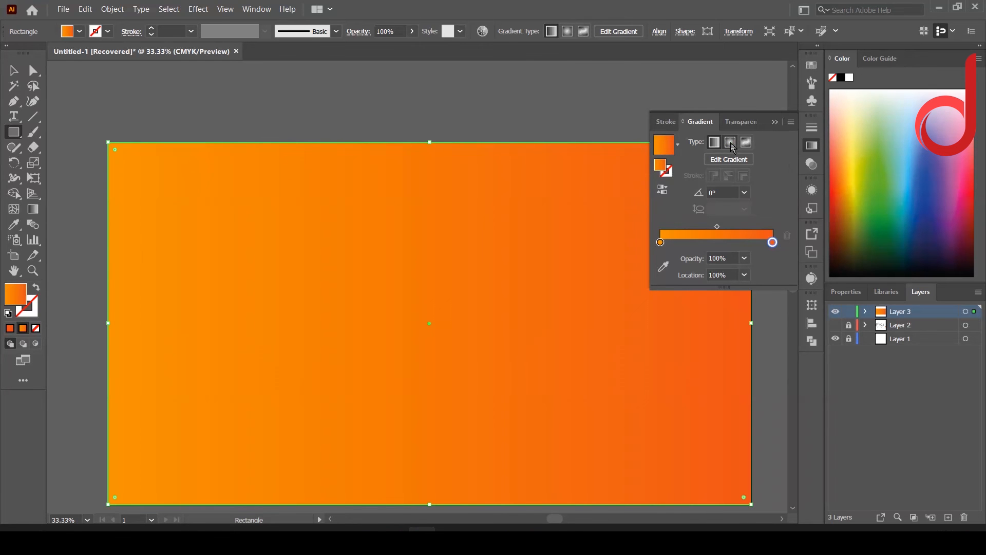
Step: Send the orange gradient rectangle behind the infinity outline
right_click(452, 286)
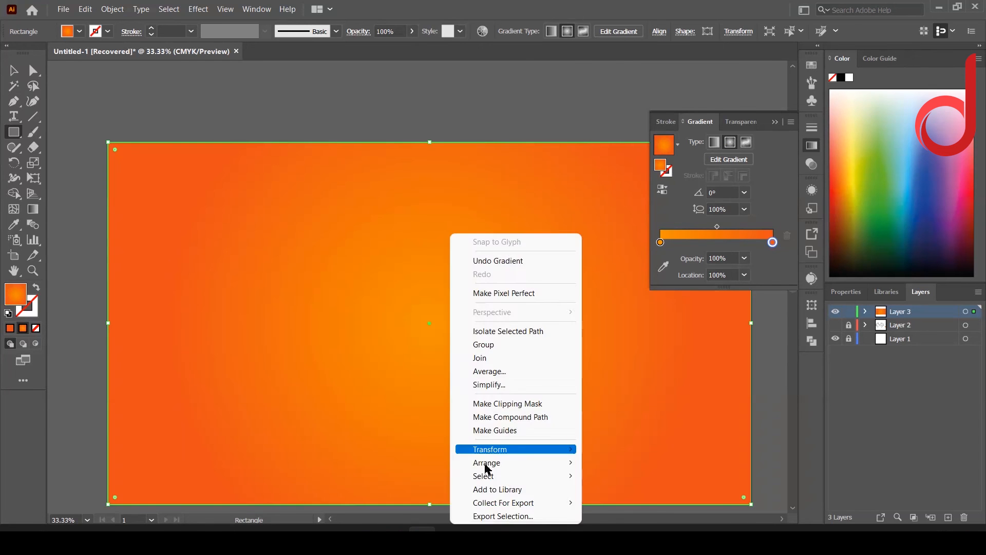
mouse_move(484, 460)
click(329, 507)
key(v)
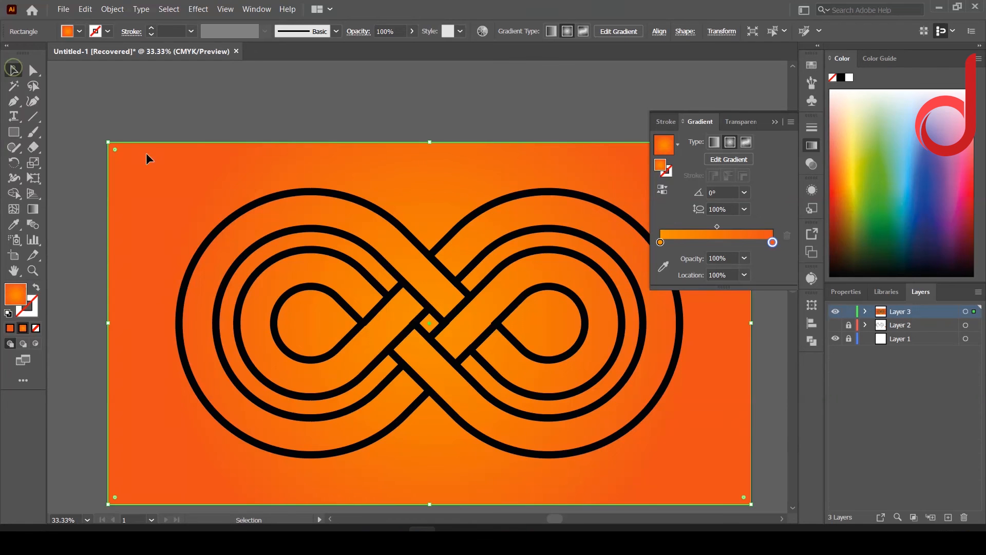
Step: Change the infinity outline's stroke color to white
click(260, 204)
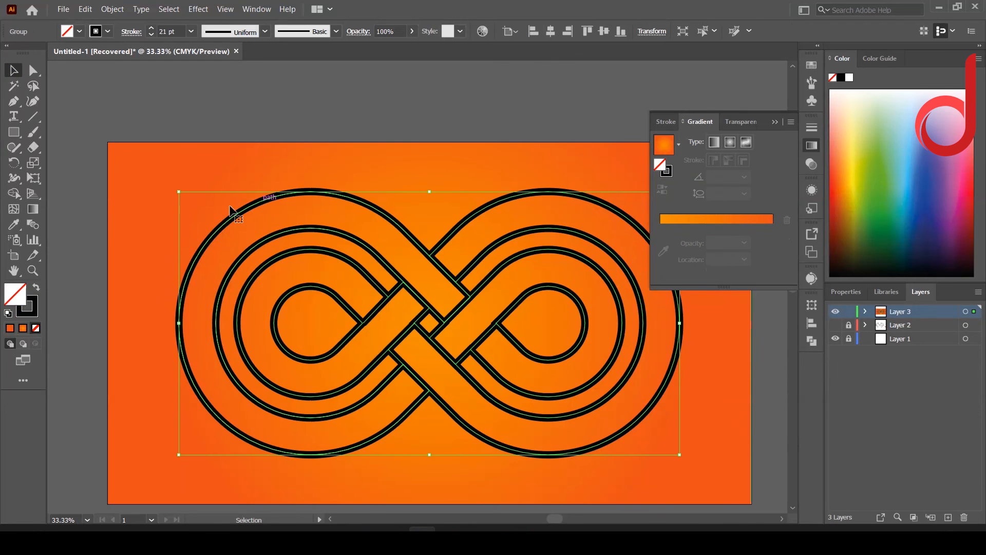
click(36, 308)
double_click(36, 307)
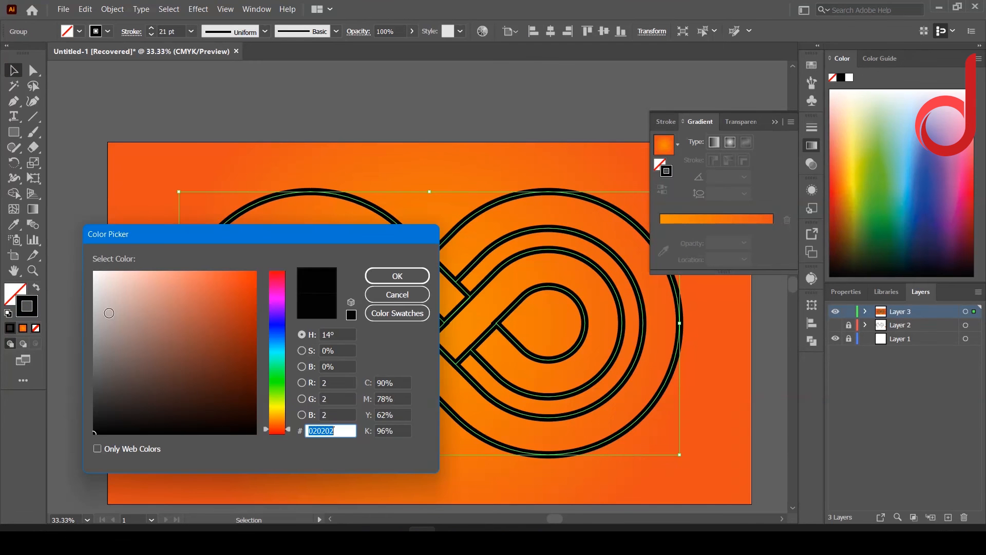
click(94, 272)
click(395, 274)
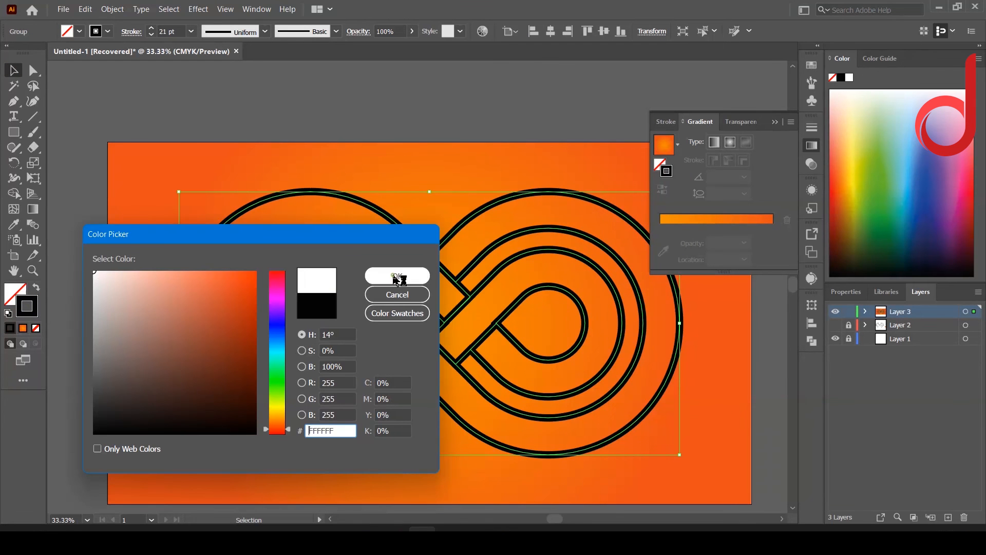
Step: Set the white outline's stroke weight to 20 pt and leave the infinity group selected
click(151, 34)
click(151, 34)
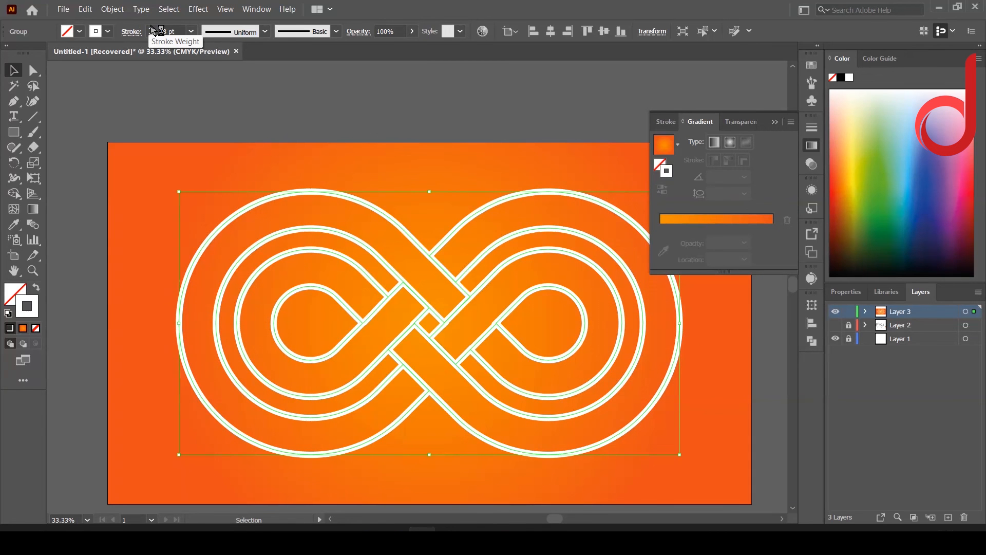
click(162, 31)
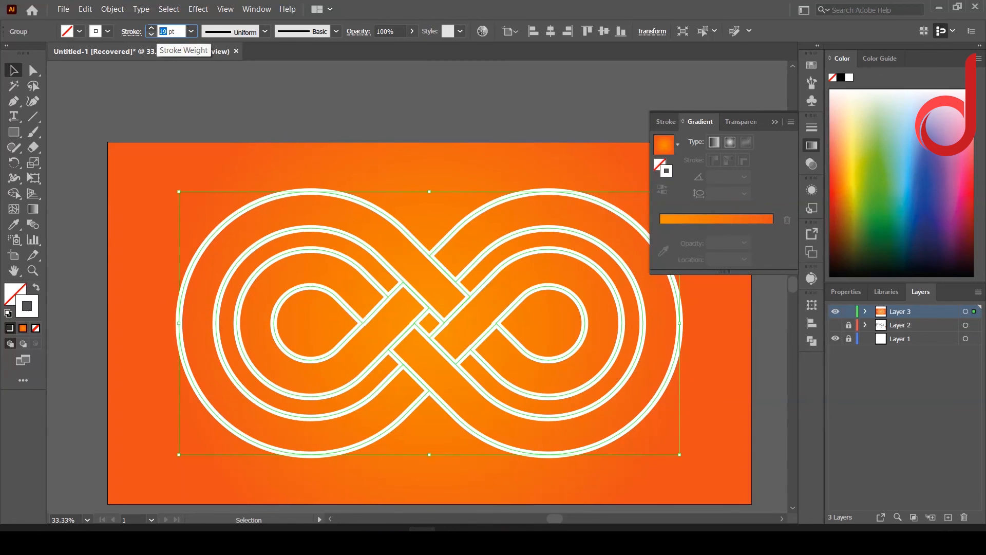
text(20)
key(Return)
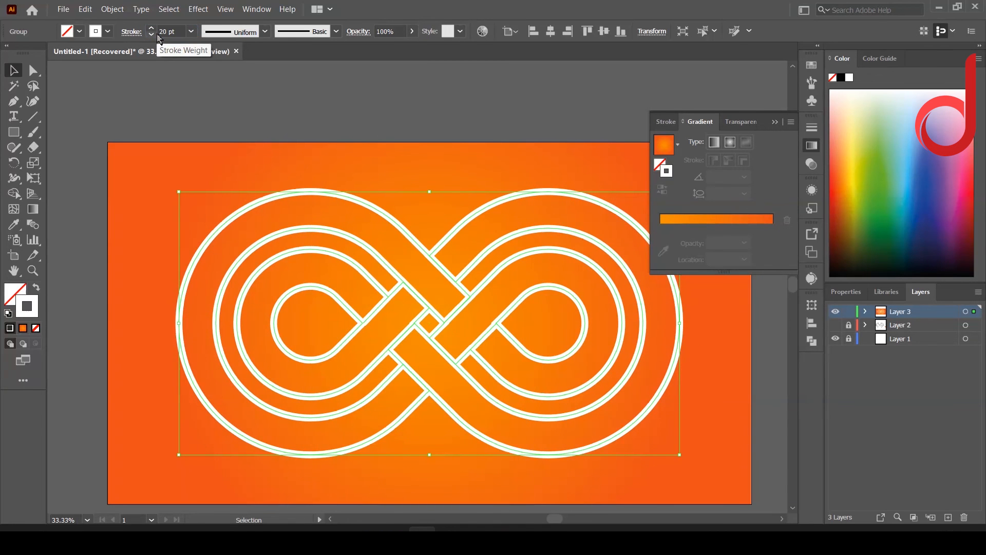
click(430, 286)
click(235, 216)
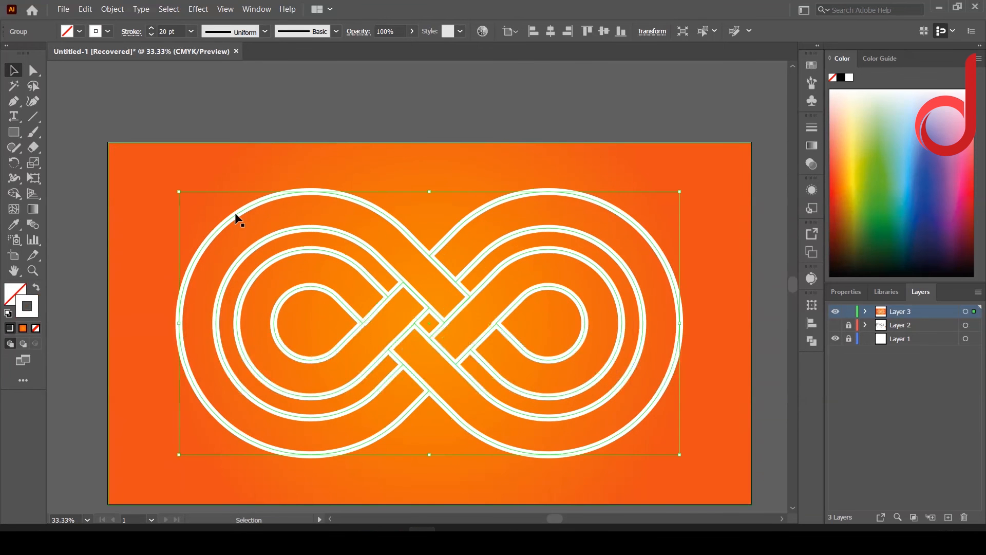
Step: Set the white infinity outline's stroke weight to 25 pt
click(166, 31)
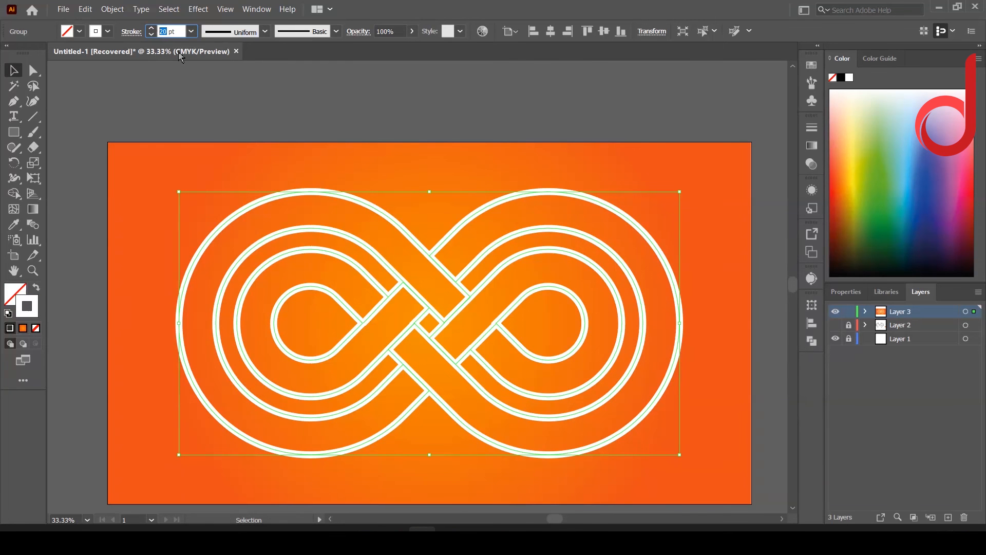
text(25)
key(Return)
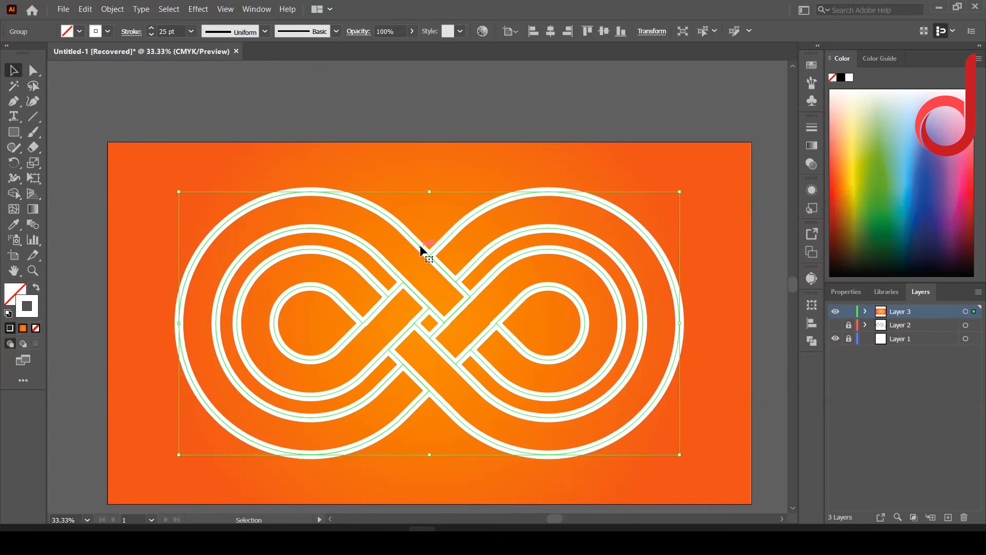
Step: Add a black Multiply drop shadow to the infinity outline with 74% opacity, 15 px X offset, 7 px Y offset and 5 px blur
click(203, 11)
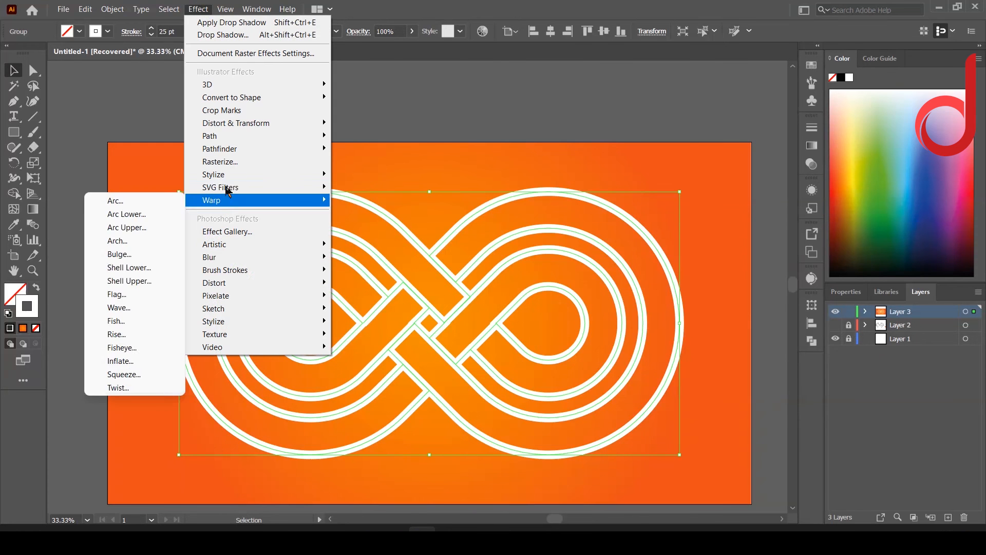
mouse_move(220, 180)
click(154, 177)
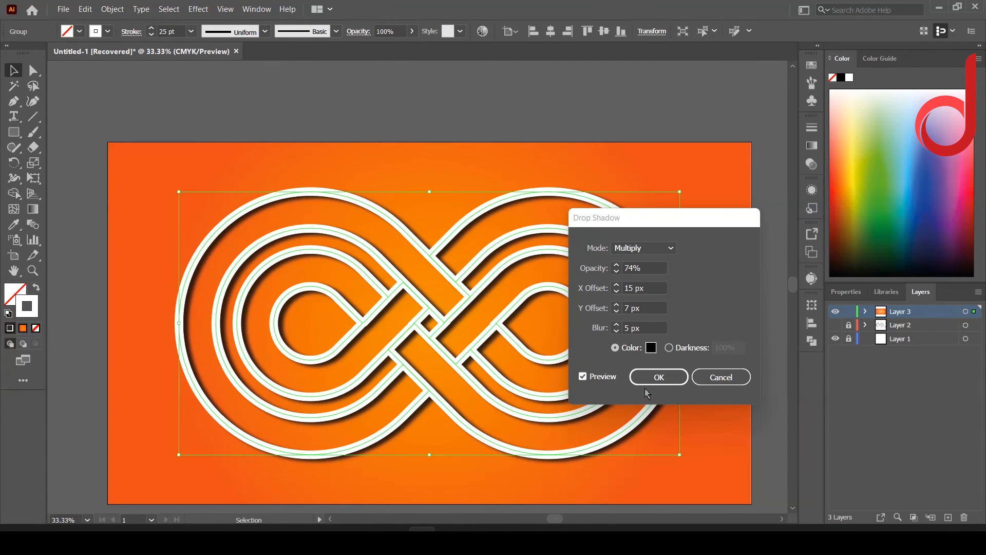
click(648, 380)
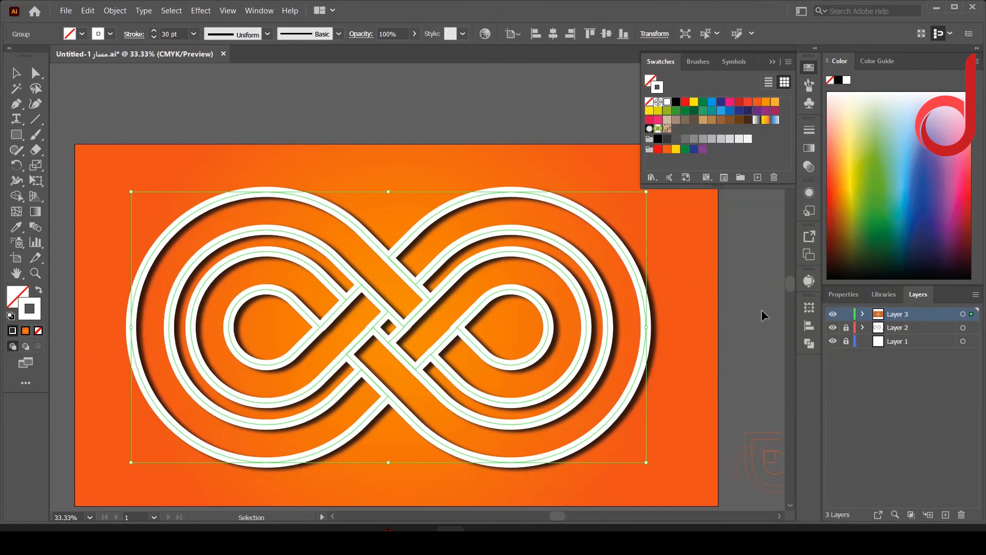
Step: Apply a Canvas Texturizer effect to the orange background rectangle with 200% scaling, relief 12 and light from Top
click(710, 306)
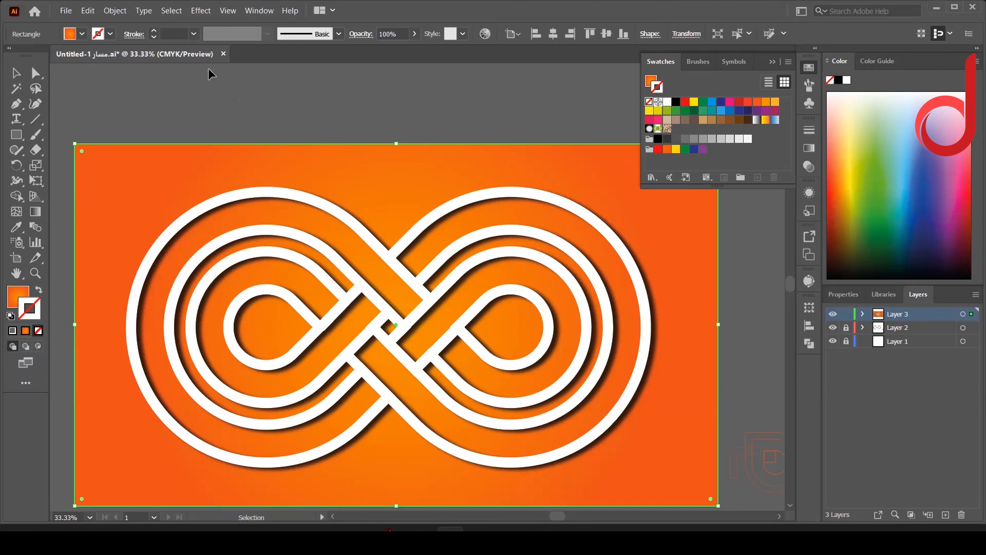
click(200, 11)
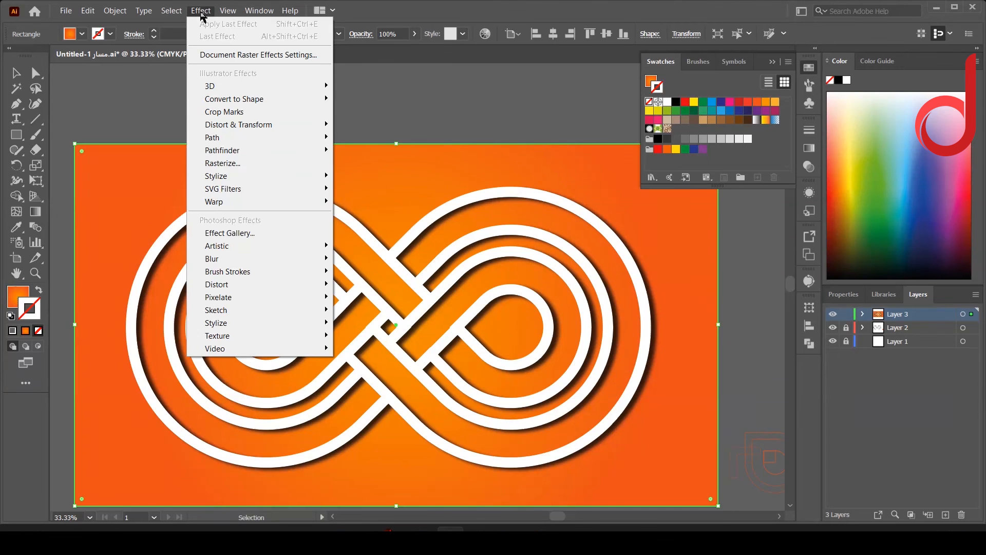
mouse_move(237, 337)
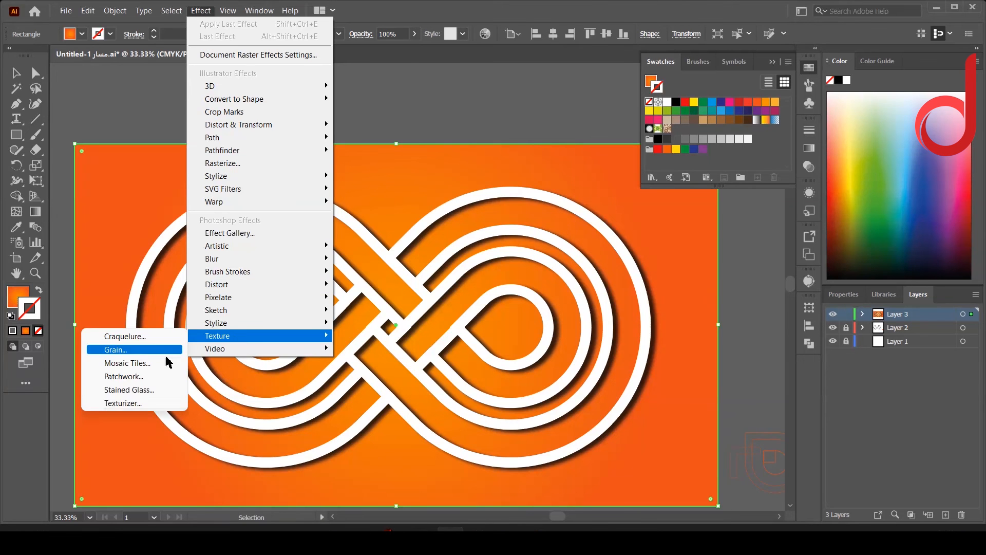
click(154, 403)
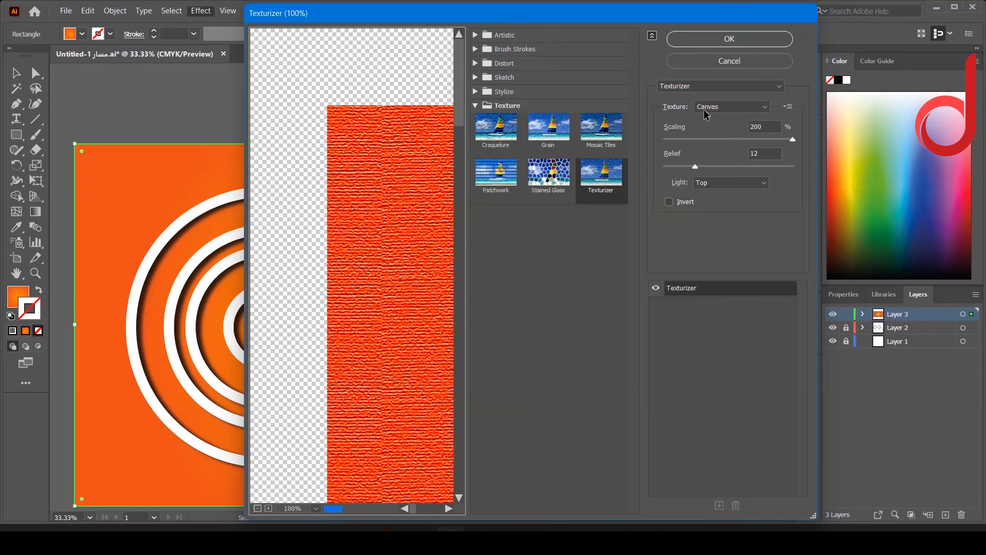
click(723, 39)
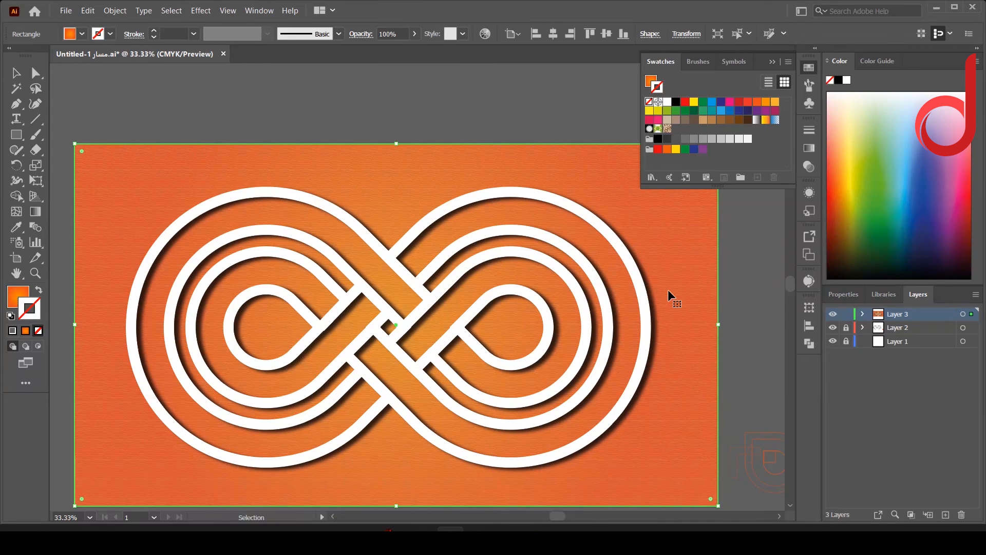
Step: Recolor the outer stop of the background rectangle's radial gradient to red with the gradient's color picker
click(809, 148)
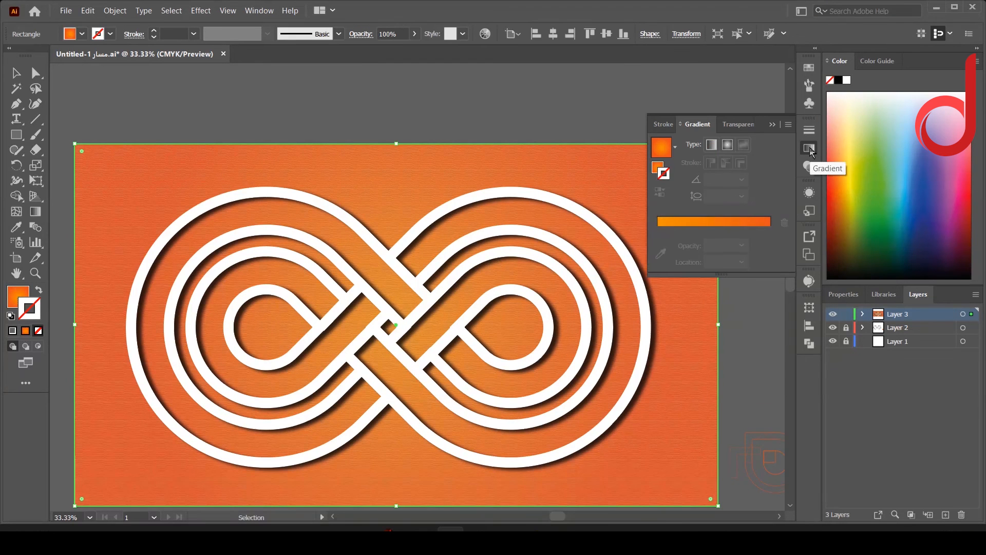
click(701, 222)
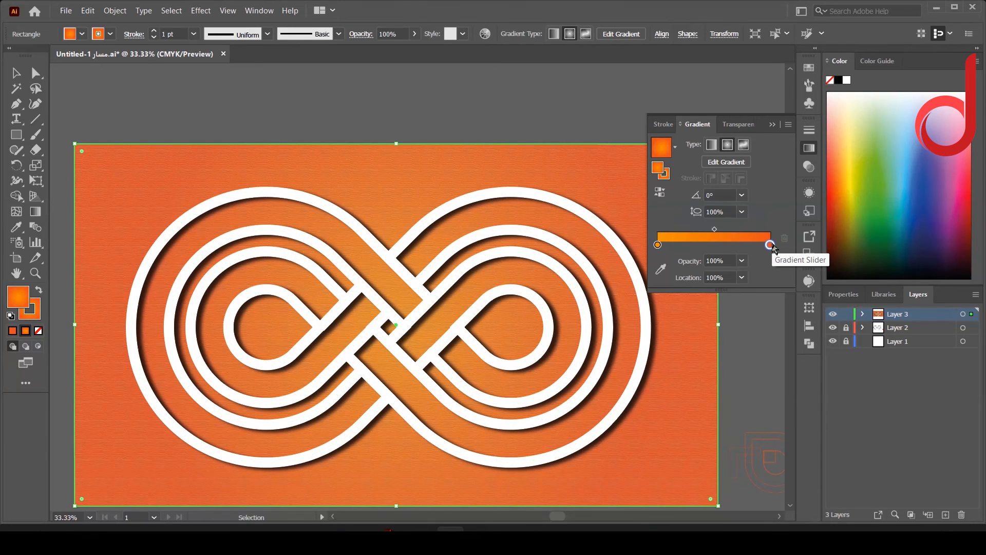
click(661, 268)
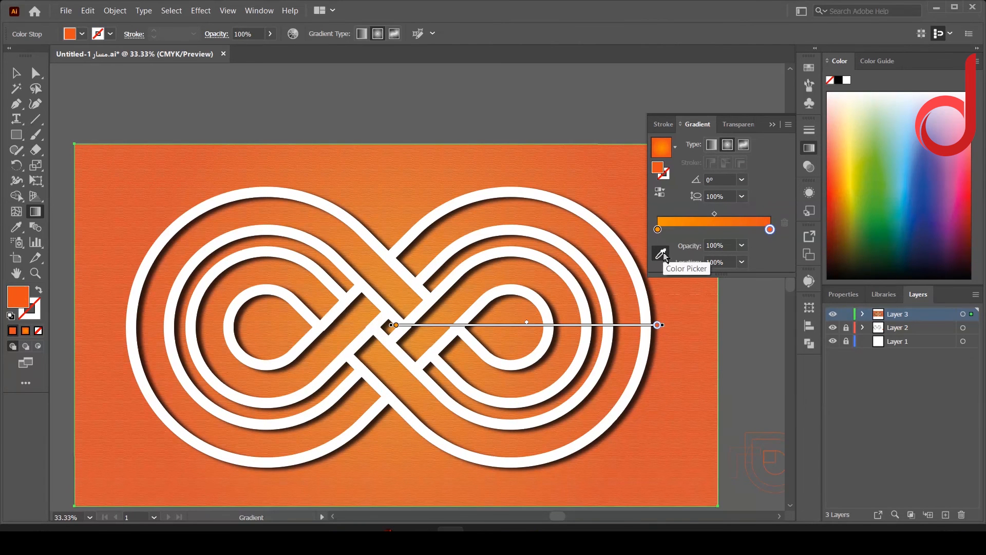
click(971, 197)
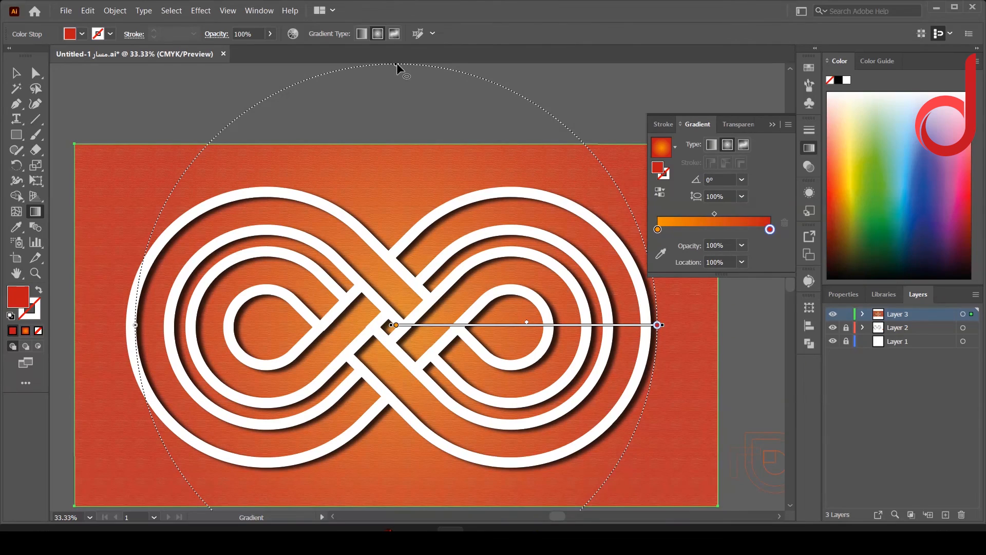
key(v)
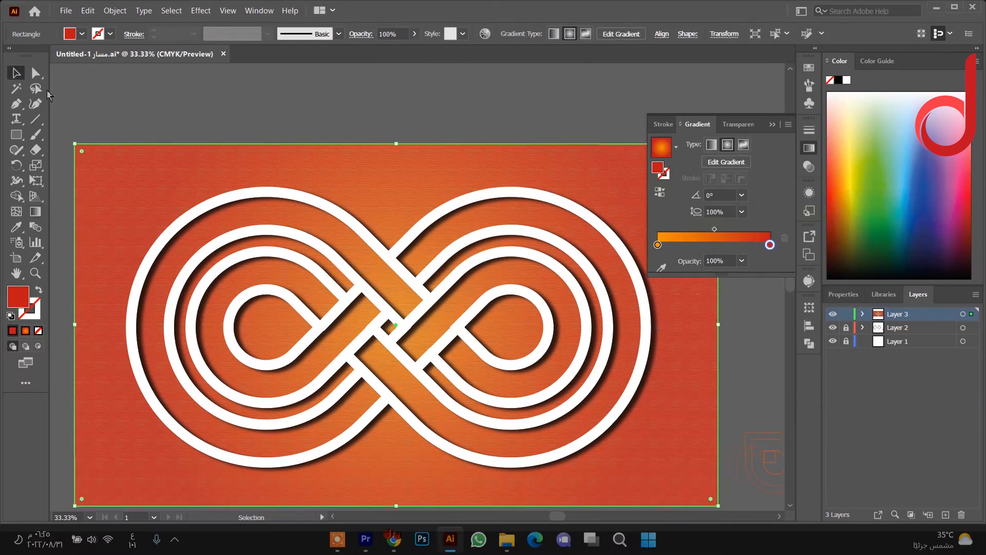